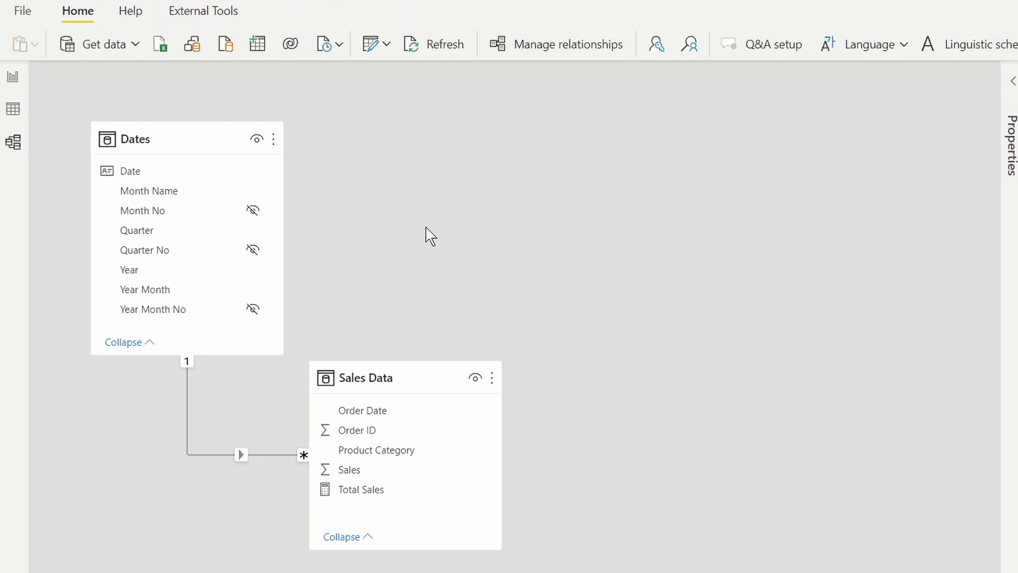
Step: Switch to Data view to inspect the Sales Data table's order, date, category and sales rows
left_click(13, 109)
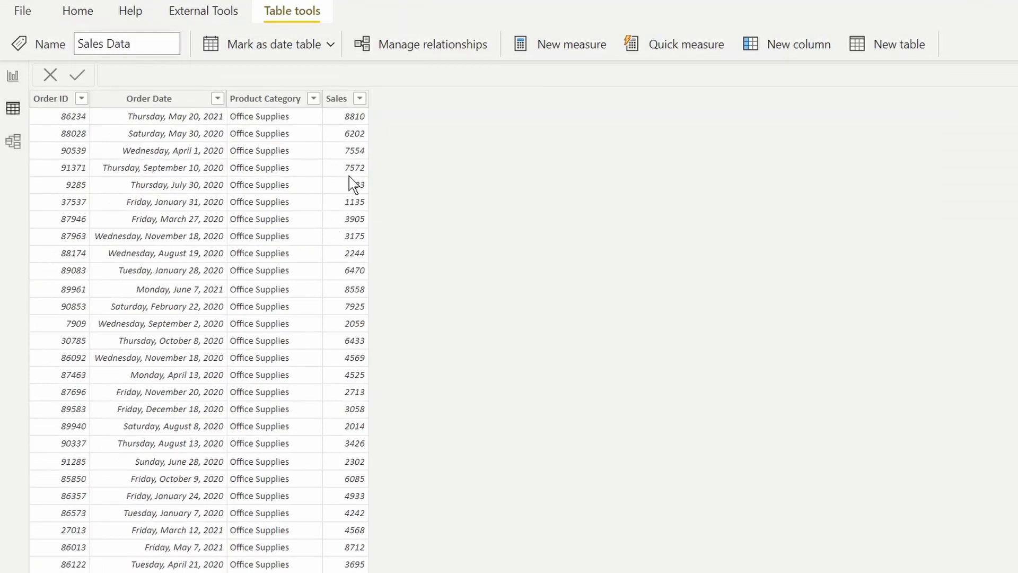
Step: Make the placeholder a line and stacked column chart with Date as axis and Total Sales columns
left_click(13, 77)
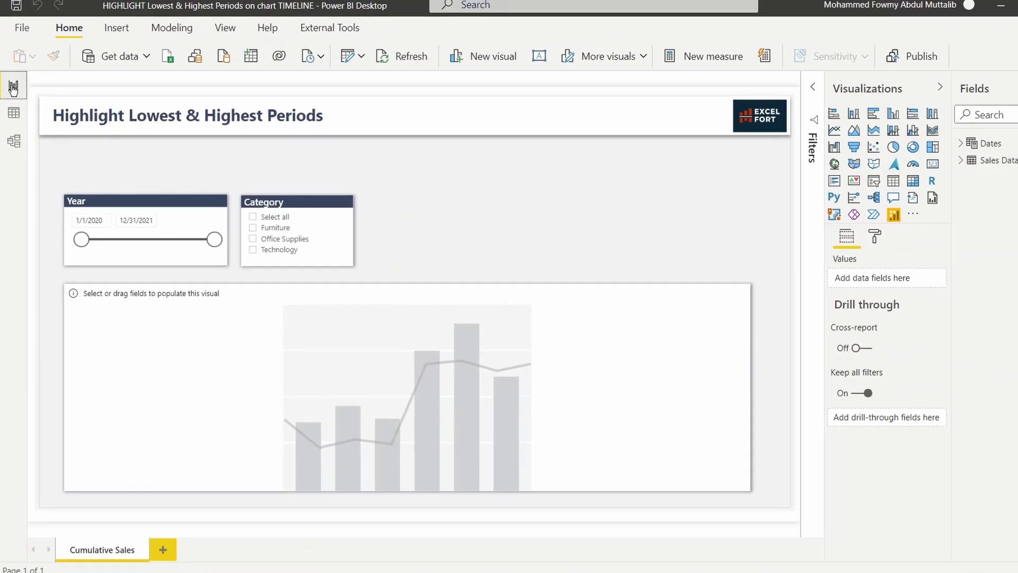
left_click(910, 158)
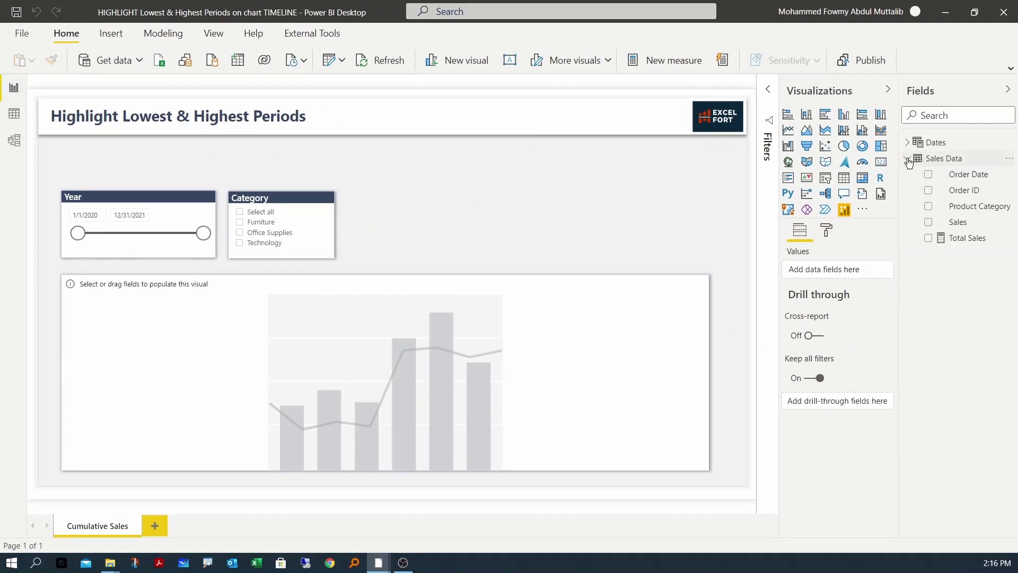
left_click(960, 240)
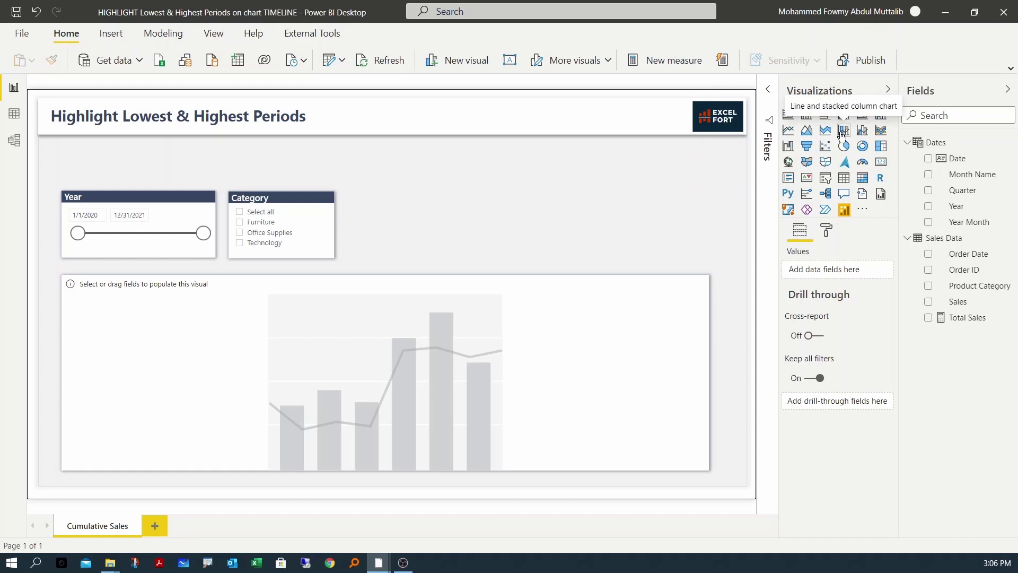
left_click(627, 290)
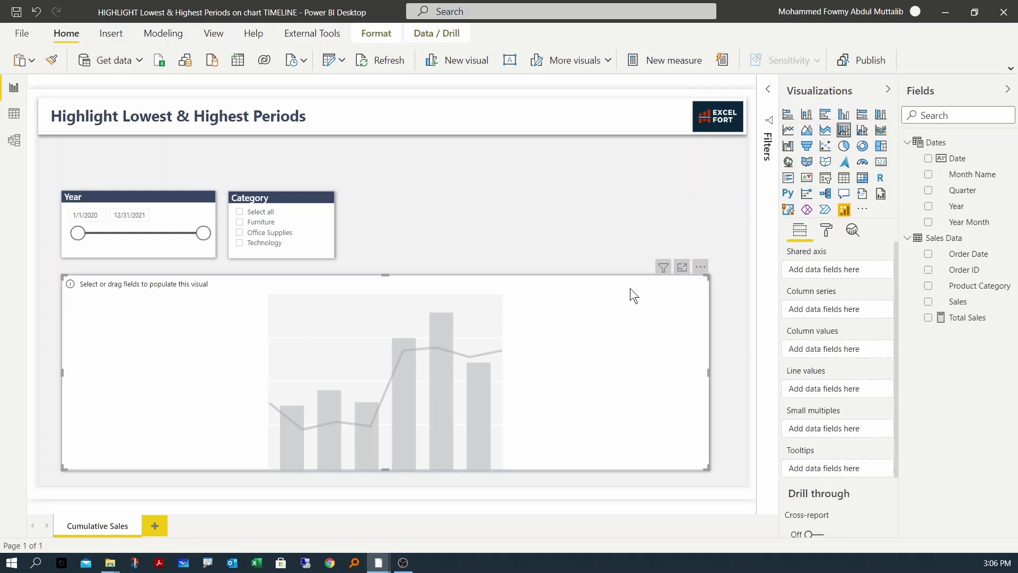
left_click(928, 158)
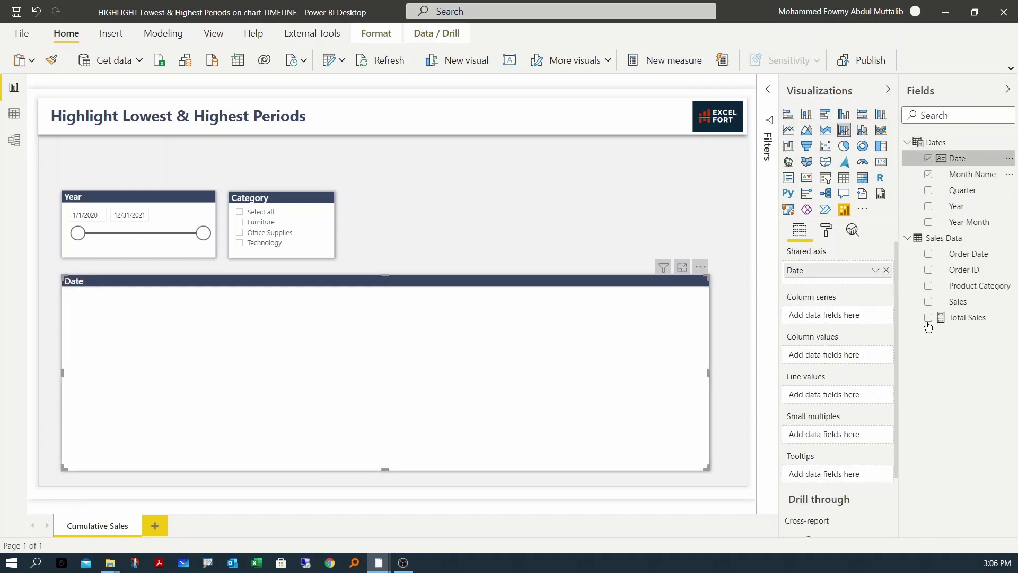
left_click(929, 318)
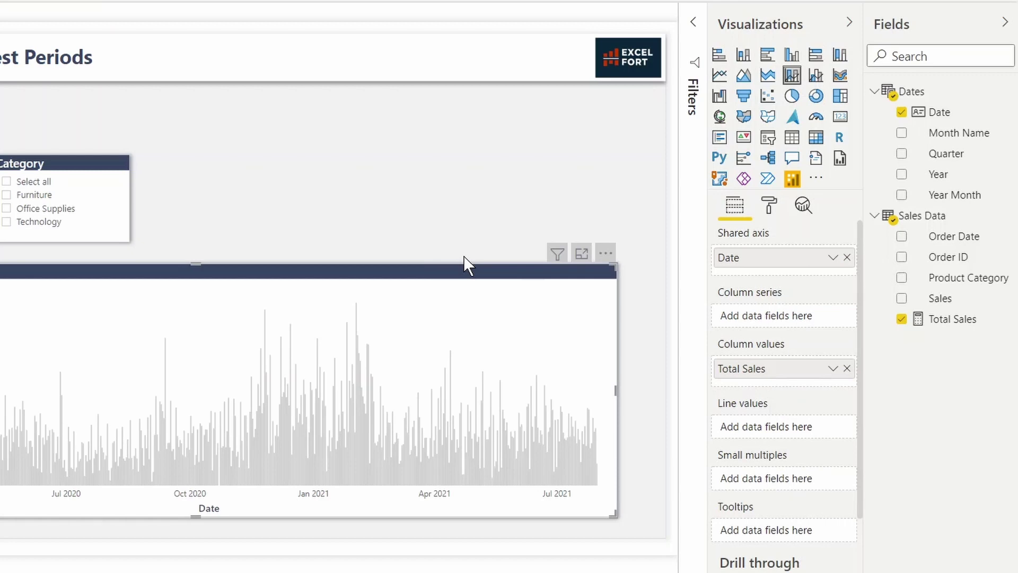
Step: Create a new measure in Sales Data from the pasted Cumm Sales DAX formula
right_click(919, 216)
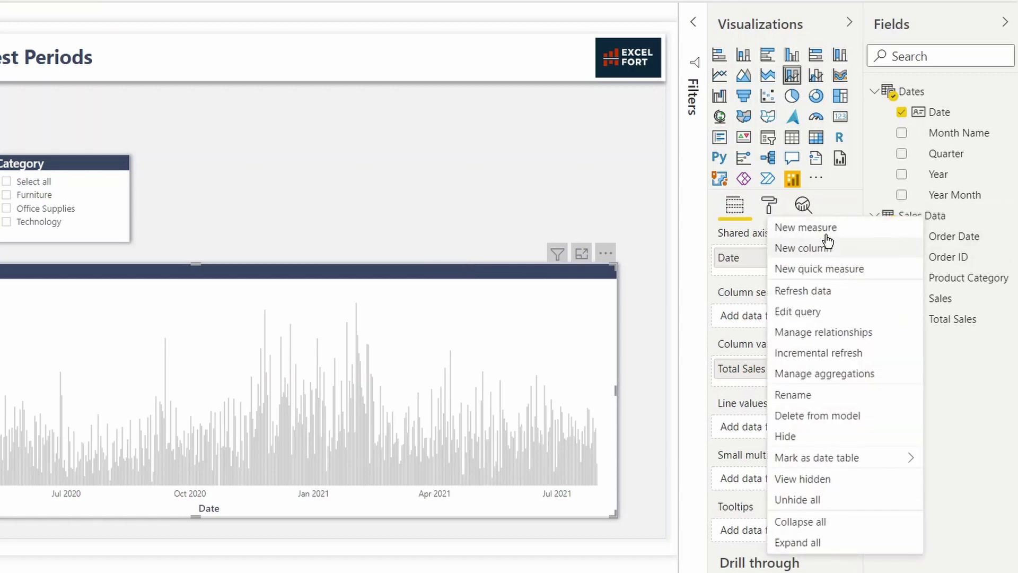
left_click(807, 228)
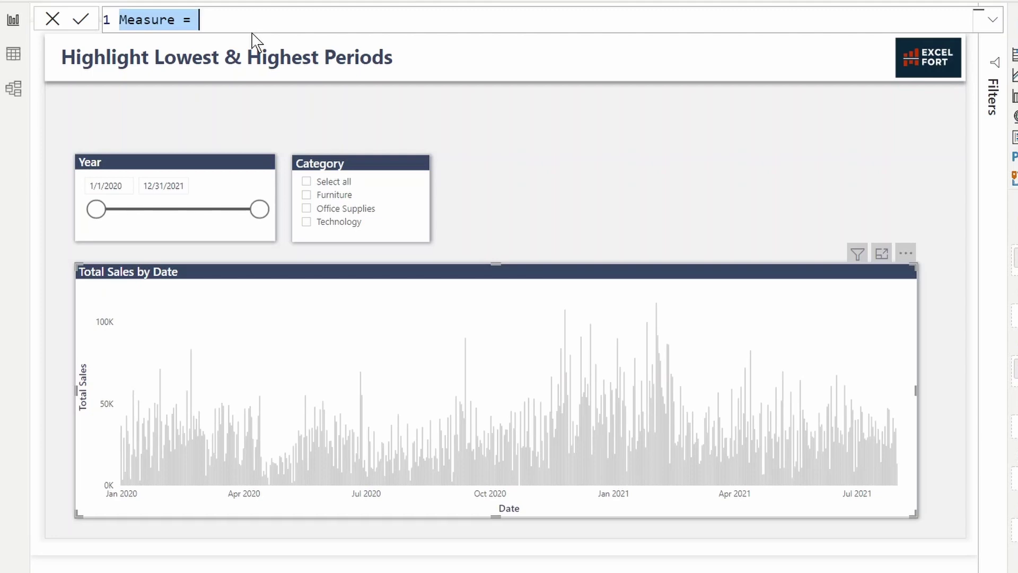
type("Cumm Sales = VAR __DAYS = 30 VAR __CURRENTDATE = MAX( Dates[Date] ) VAR __LASTSALESDATE = CALCULATE( MAX('Sales Data'[Order Date]) , REMOVEFILTERS()) VAR __PERIOD = DATESINPERIOD( Dates[Date],  __CURRENTDATE ,  - __DAYS , DAY )     RETURN     IF(         COUNTROWS ( __PERIOD ) >= __DAYS && __CURRENTDATE <= __LASTSALESDATE,         CALCULATE ( [Total Sales], __PERIOD )     )")
Step: Review the formula's 30-day window, REMOVEFILTERS and DATESINPERIOD parts, then commit Cumm Sales
left_click(251, 42)
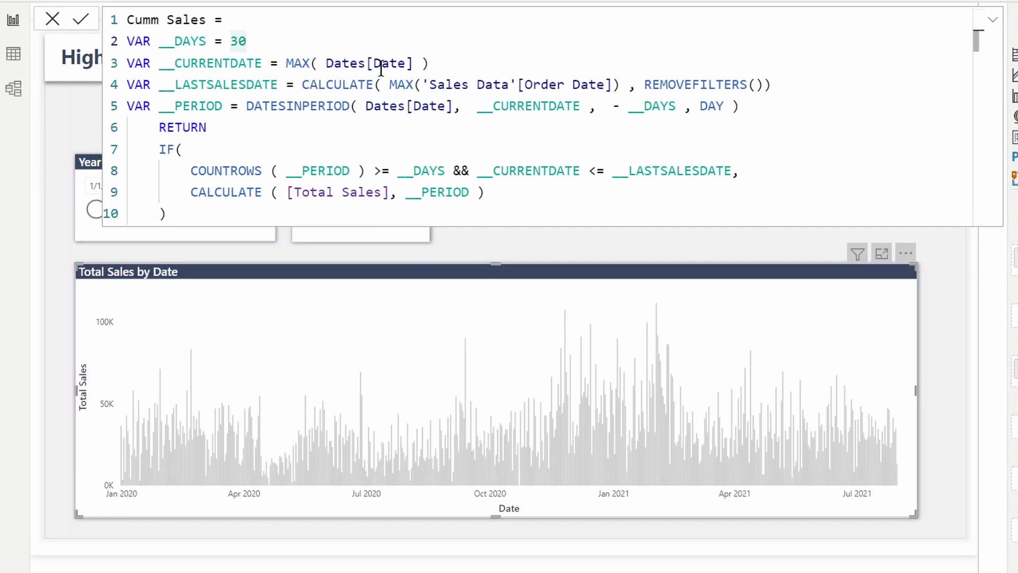
left_click(396, 63)
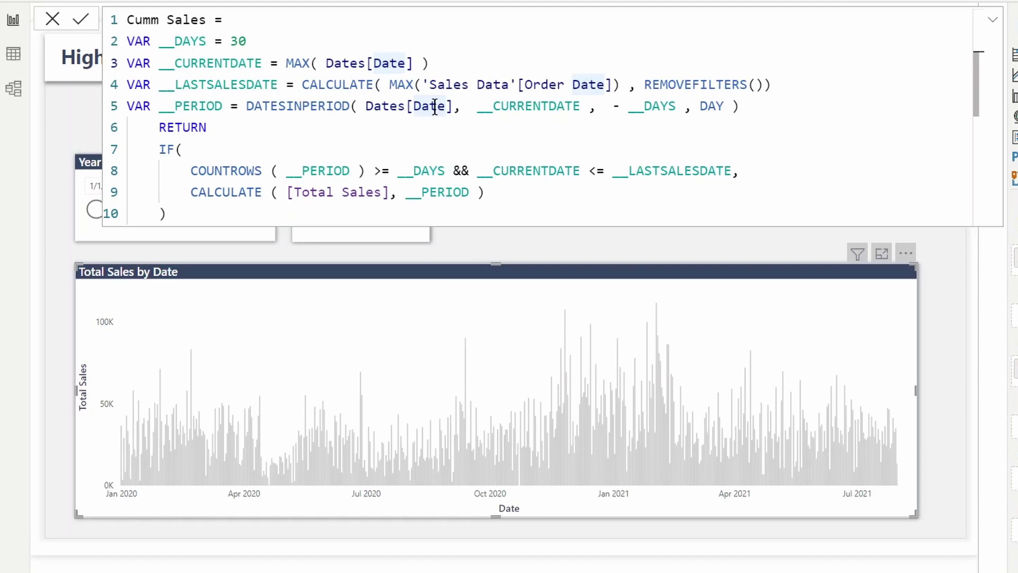
left_click_drag(644, 84, 764, 85)
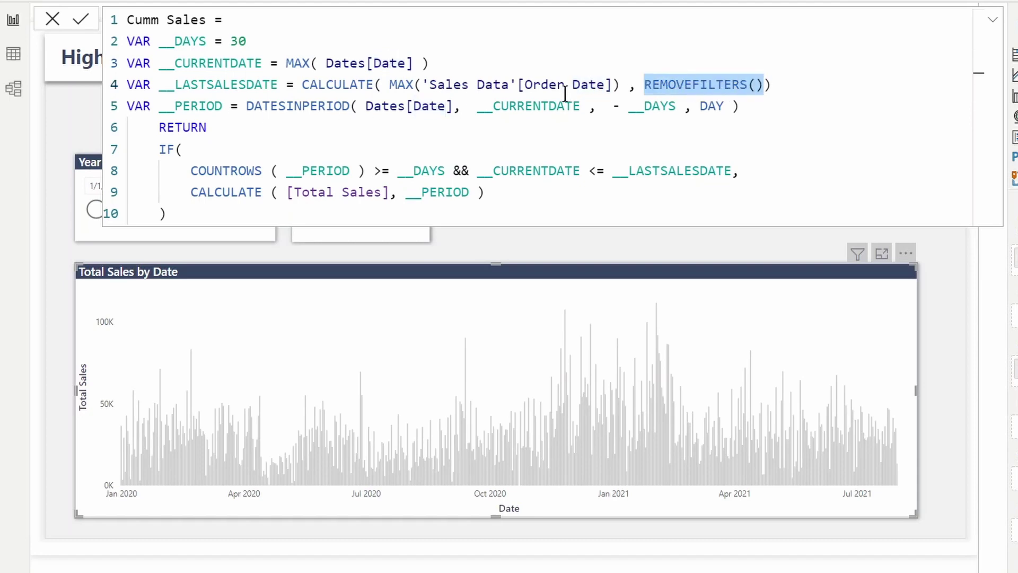
left_click(249, 106)
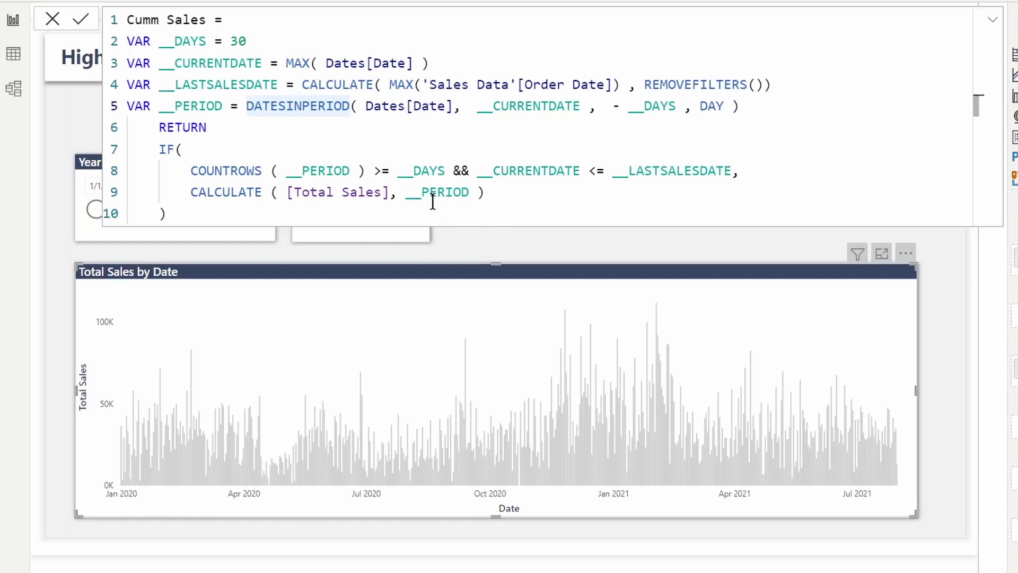
left_click_drag(476, 193, 406, 194)
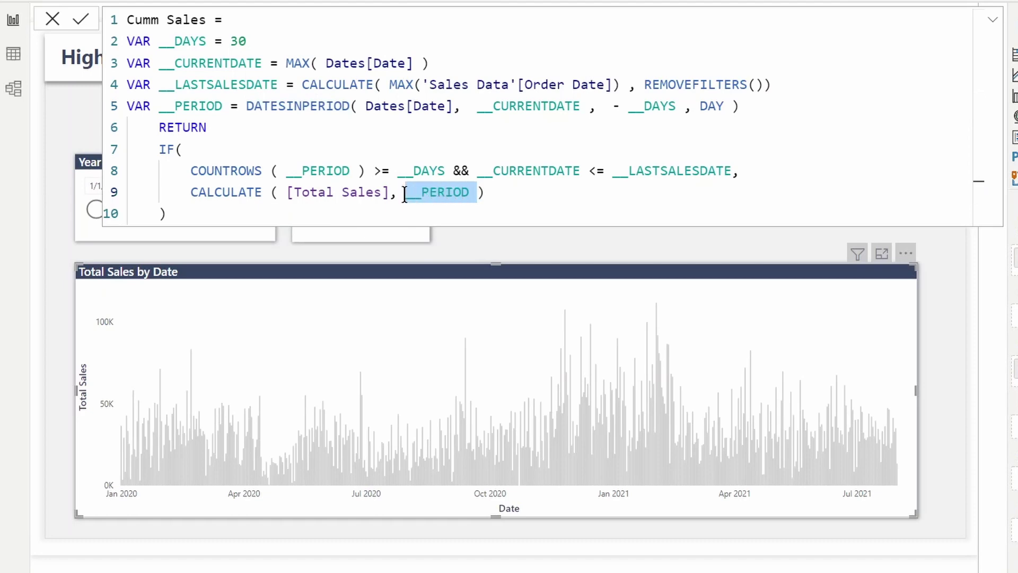
key("ctrl+Return")
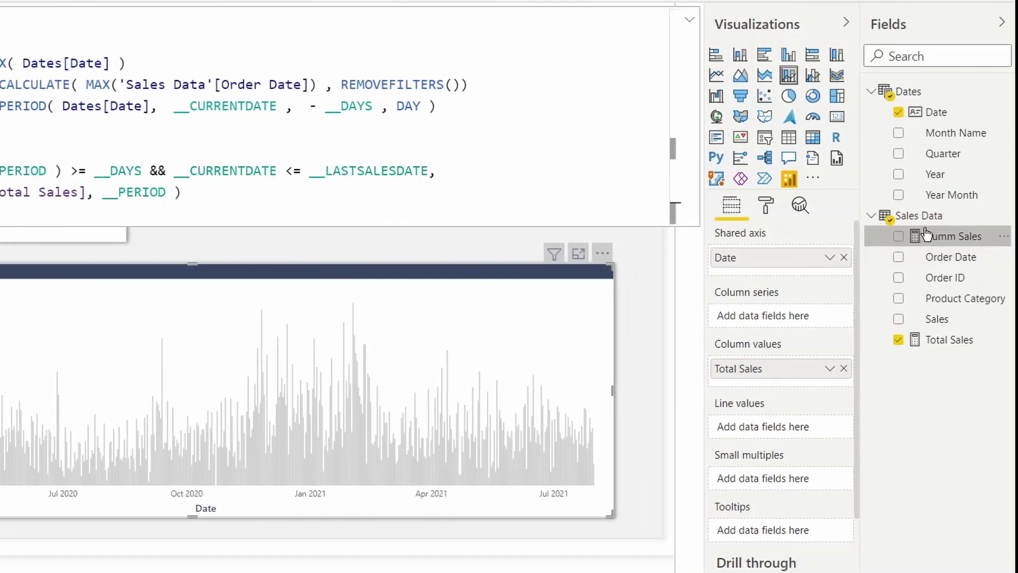
Step: Add Cumm Sales to the chart's Line values as a secondary-axis line over the columns
left_click_drag(925, 237, 754, 428)
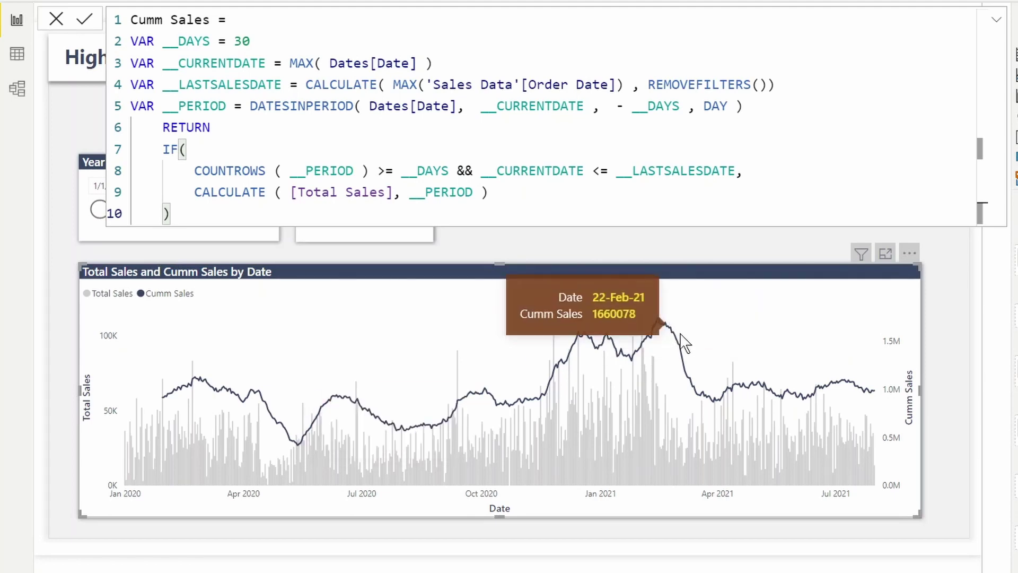
left_click(710, 216)
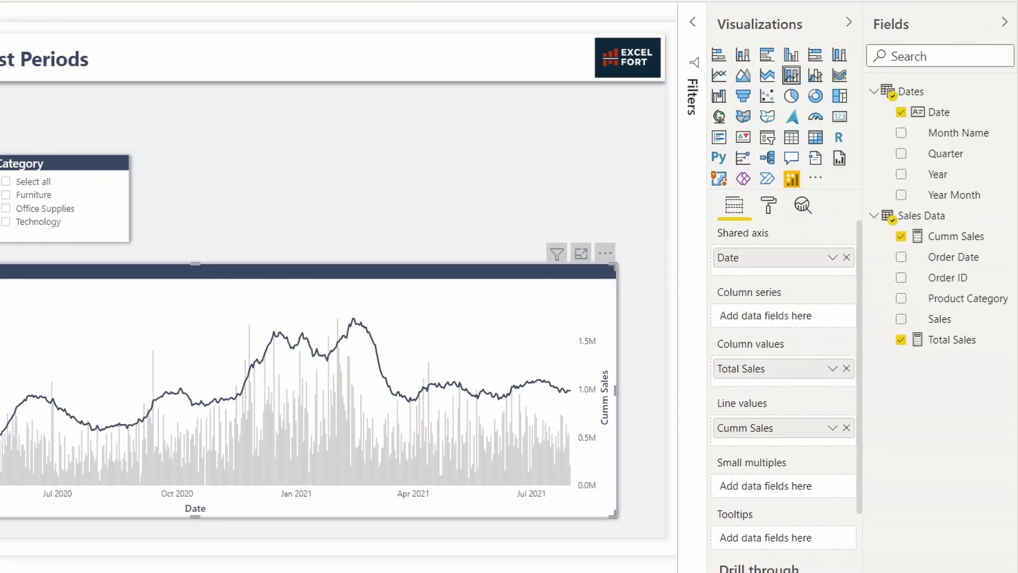
Step: Create another Sales Data measure from the pasted Lowest and Highest Range DAX
right_click(922, 214)
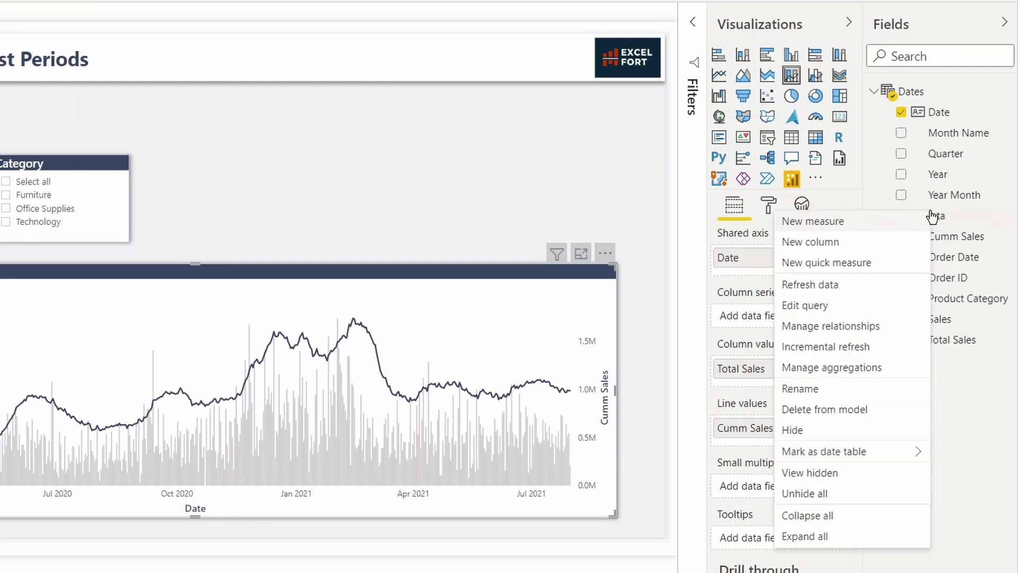
left_click(854, 221)
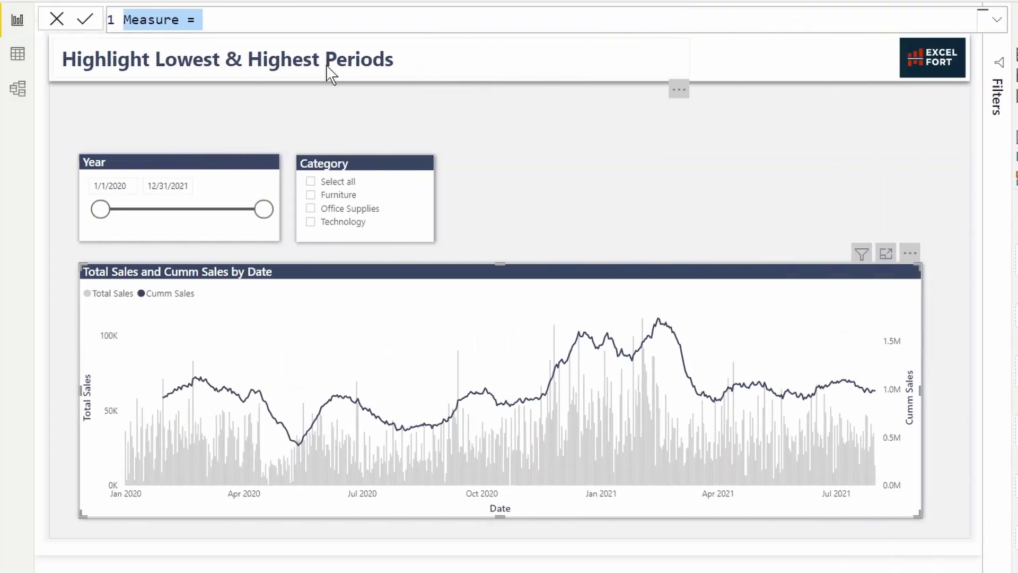
type("Lowest and Highest Range =  VAR __DAYS = 30 VAR __CURRDATE = MAX(Dates[Date] ) VAR T1 =  ADDCOLUMNS ( ALLSELECTED( Dates[Date] ), \"@CUMM\", [Cumm Sales] )  VAR __MINVALUE =  MINX ( T1, [@CUMM] ) VAR __MINDATE =  MAXX( FILTER( T1 , [@CUMM] = __MINVALUE ) , Dates[Date] )  VAR __MAXVALUE =  MAXX ( T1, [@CUMM] ) VAR __MAXDATE =  MAXX( FILTER( T1 , [@CUMM] = __MAXVALUE ) , Dates[Date] ) RETURN     SWITCH(         TRUE(),         __MINDATE >= __CURRDATE && __MINDATE - __DAYS <= __CURRDATE  , __MINVALUE,         __MAXDATE >= __CURRDATE && __MAXDATE - __DAYS <= __CURRDATE  , __MAXVALUE     )")
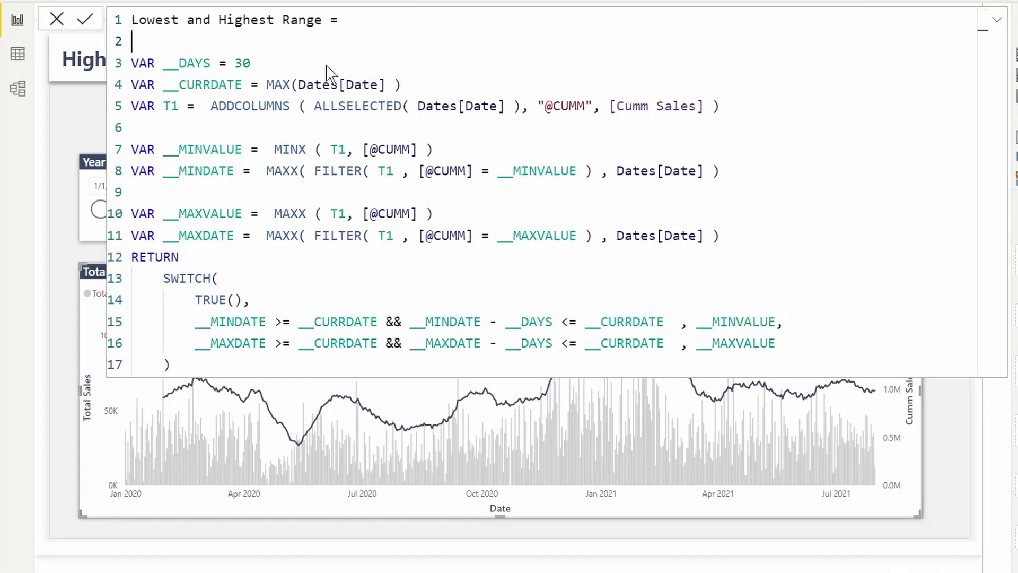
Step: Walk through the formula's 30-day, current date, T1 table, minimum value and FILTER lines
left_click_drag(263, 63, 110, 79)
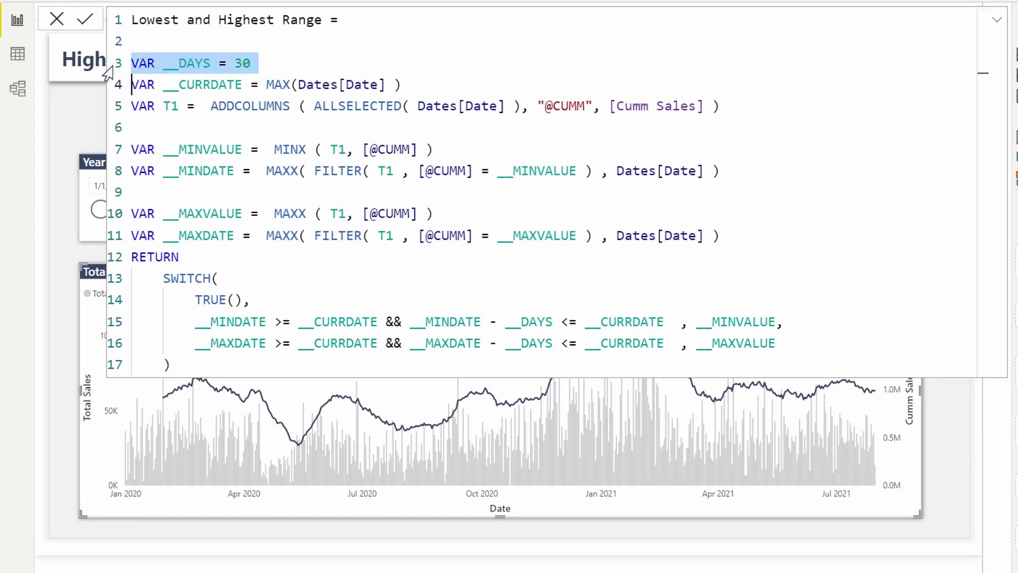
left_click(116, 84)
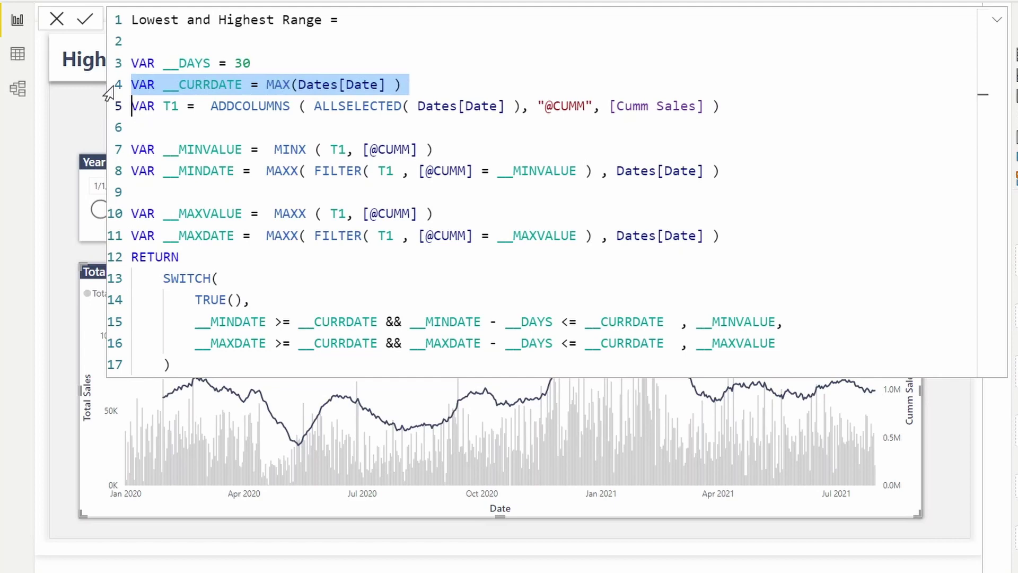
left_click(112, 111)
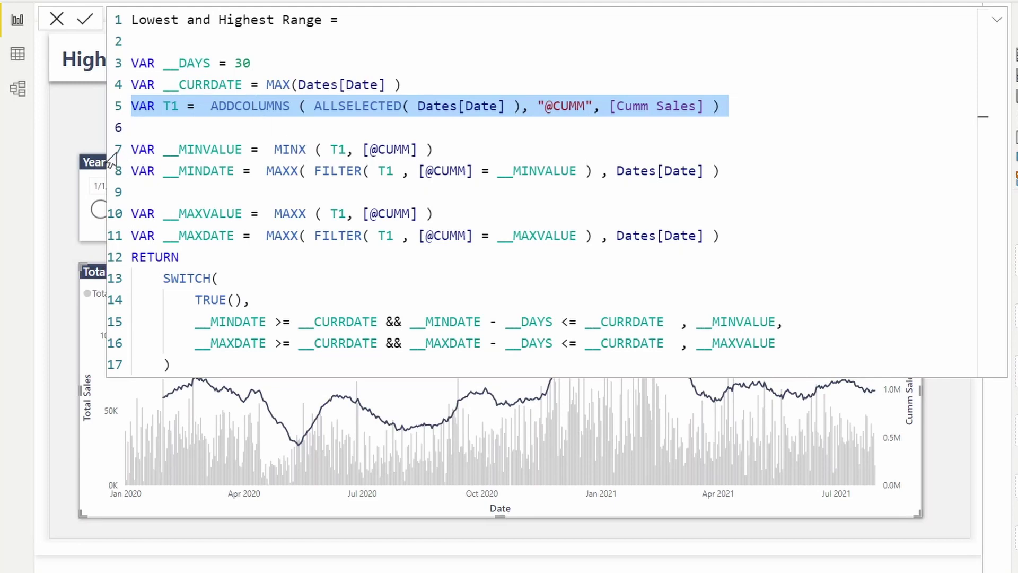
left_click(118, 151)
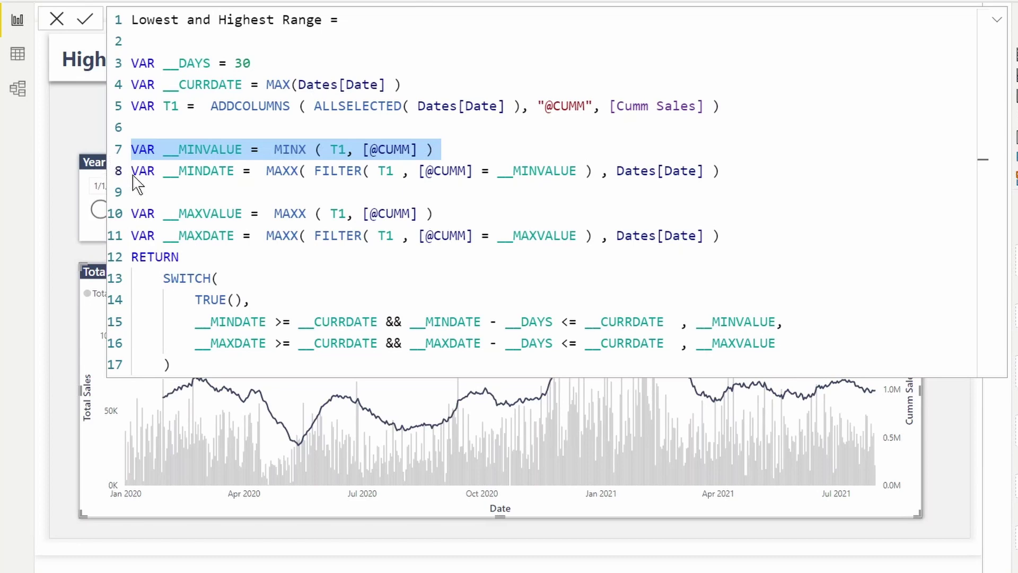
left_click(308, 172)
left_click_drag(315, 171, 585, 170)
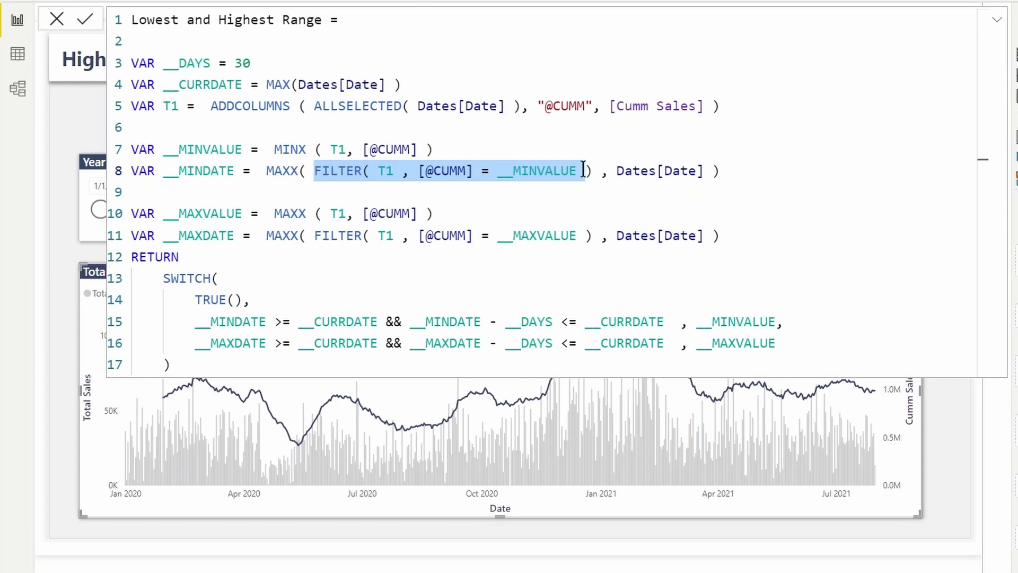
left_click_drag(586, 171, 579, 171)
left_click(298, 170)
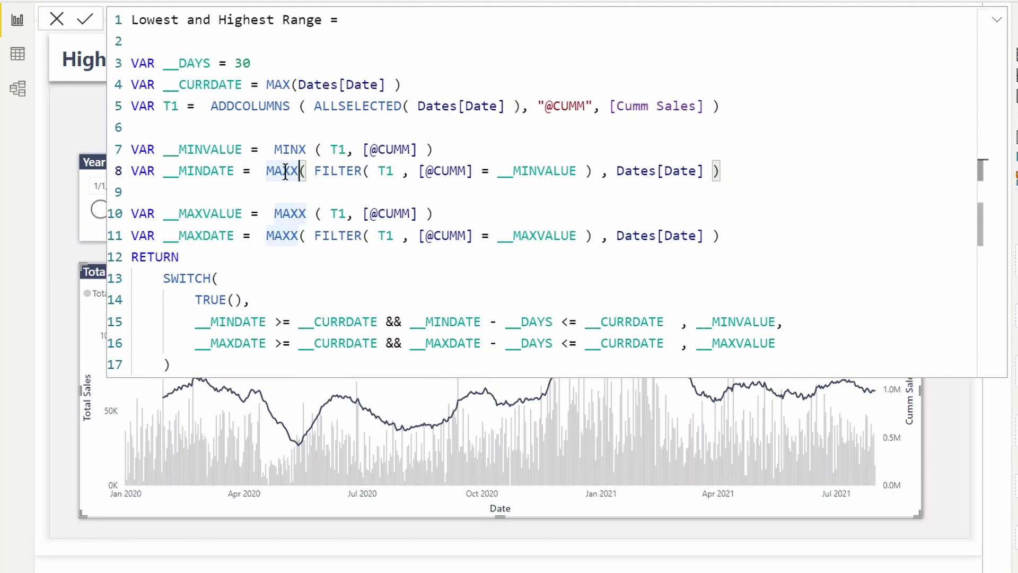
left_click(218, 150)
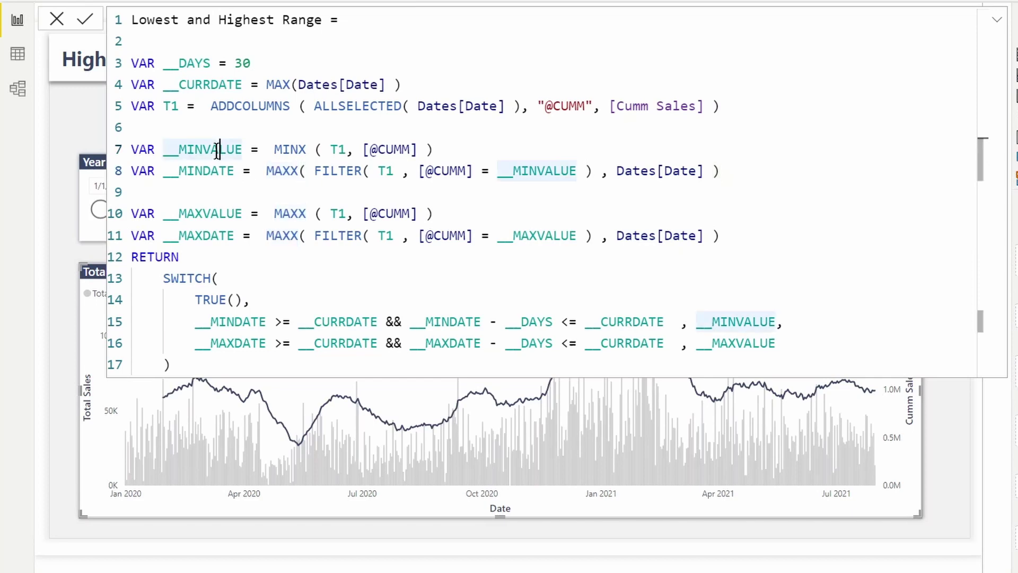
left_click(221, 171)
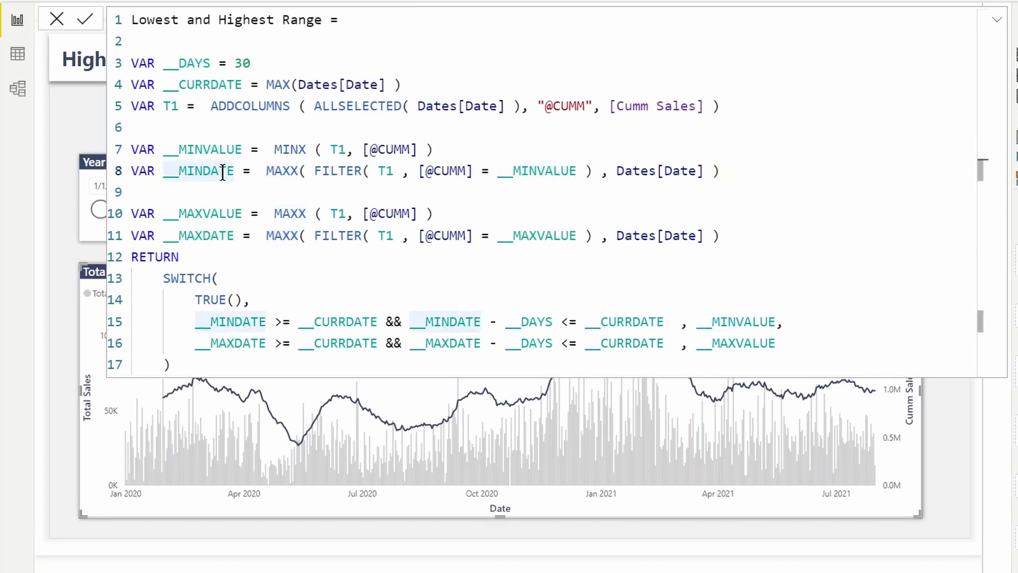
left_click(221, 214)
left_click(220, 236)
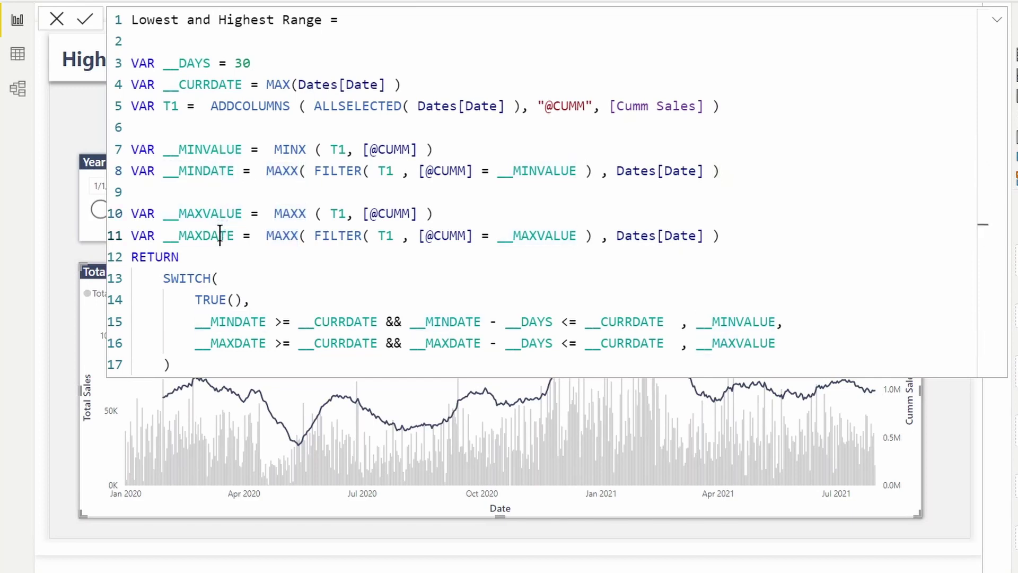
left_click(291, 213)
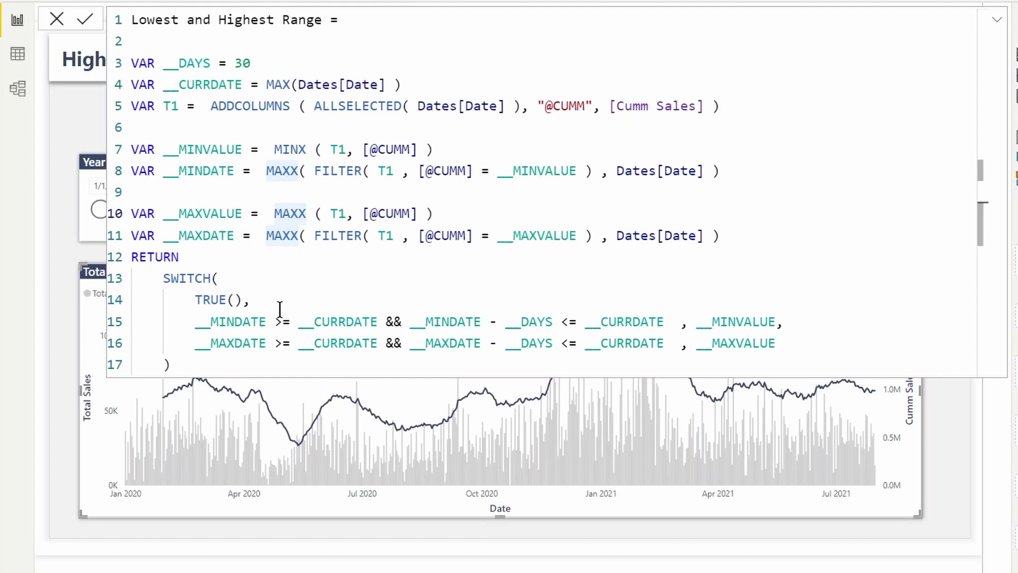
left_click(363, 321)
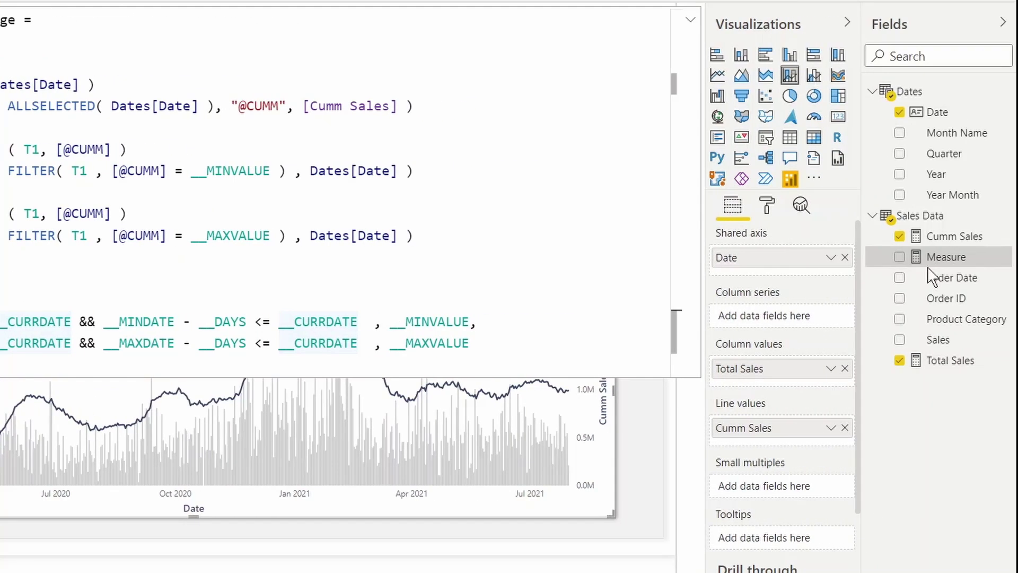
Step: Commit the measure and replace the Total Sales columns with Lowest and Highest Range
left_click(925, 259)
left_click(844, 369)
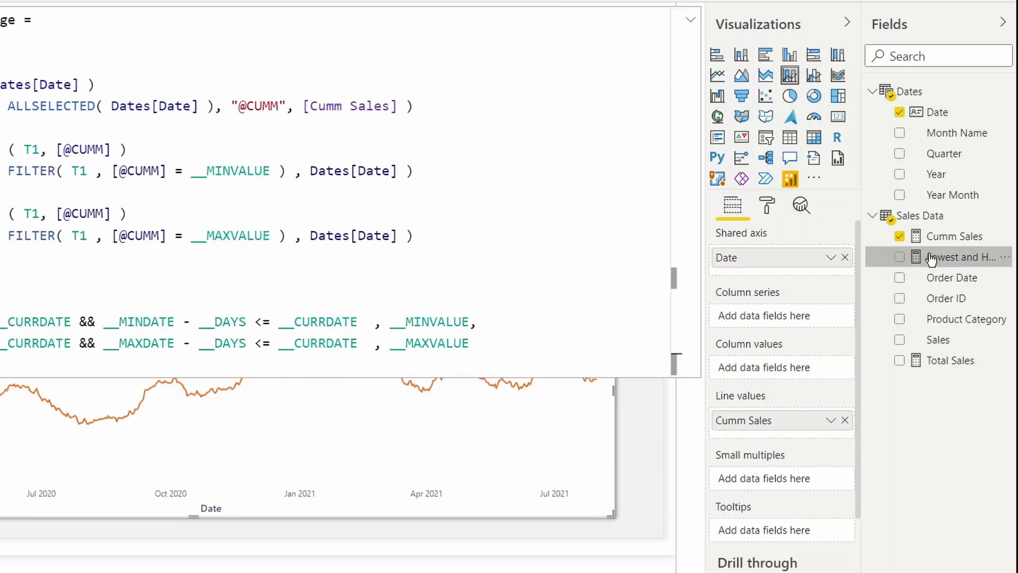
left_click_drag(932, 259, 766, 371)
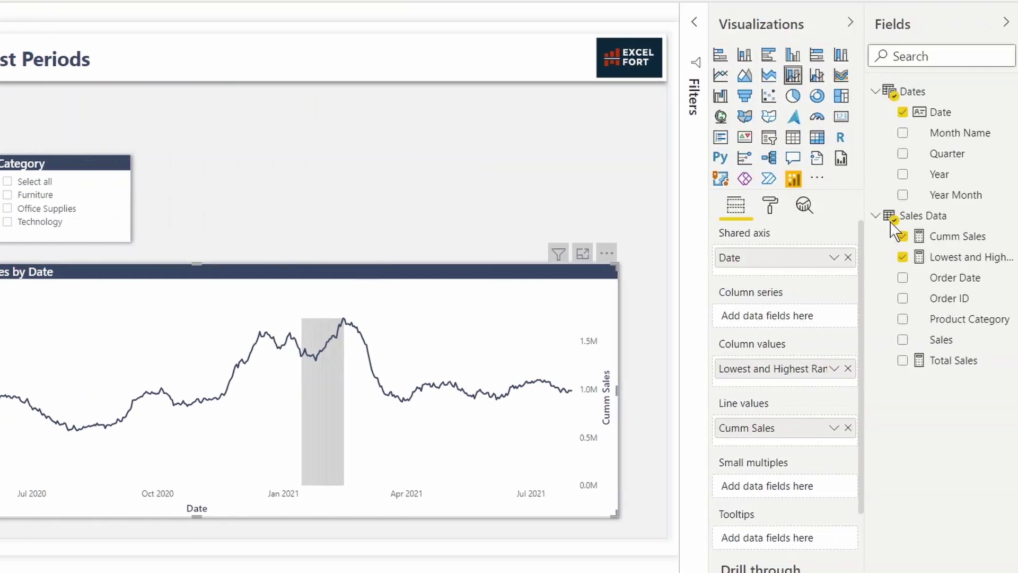
Step: Edit Lowest and Highest Range to return -1 instead of __MINVALUE and 1 instead of __MAXVALUE
left_click(958, 257)
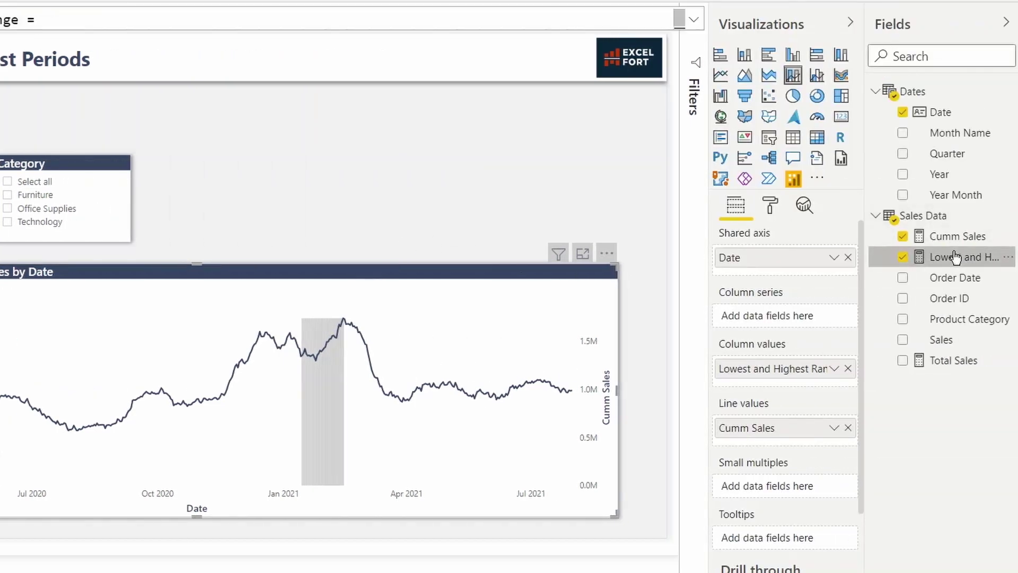
left_click(692, 22)
double_click(433, 322)
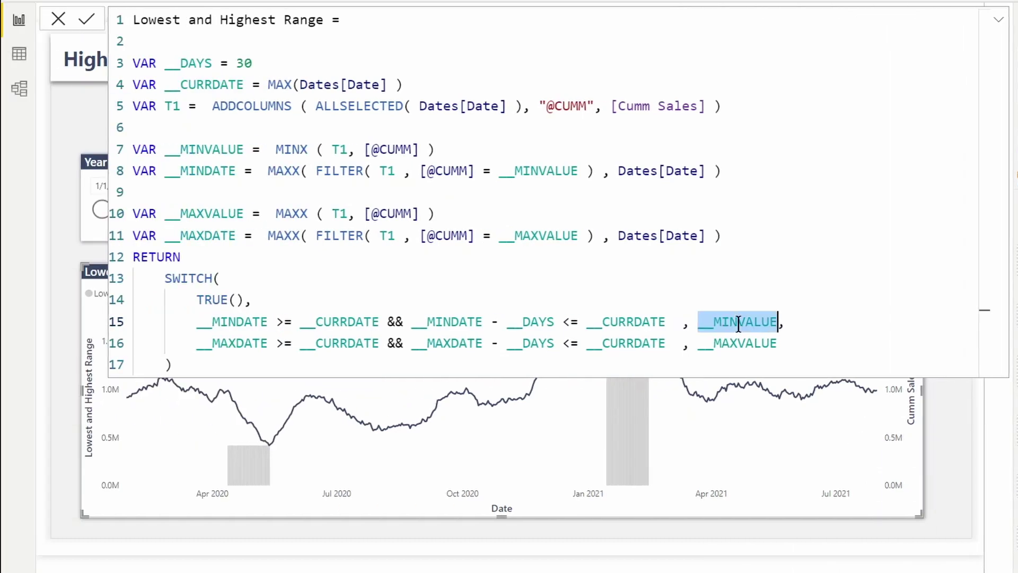
type("-1")
key("Down")
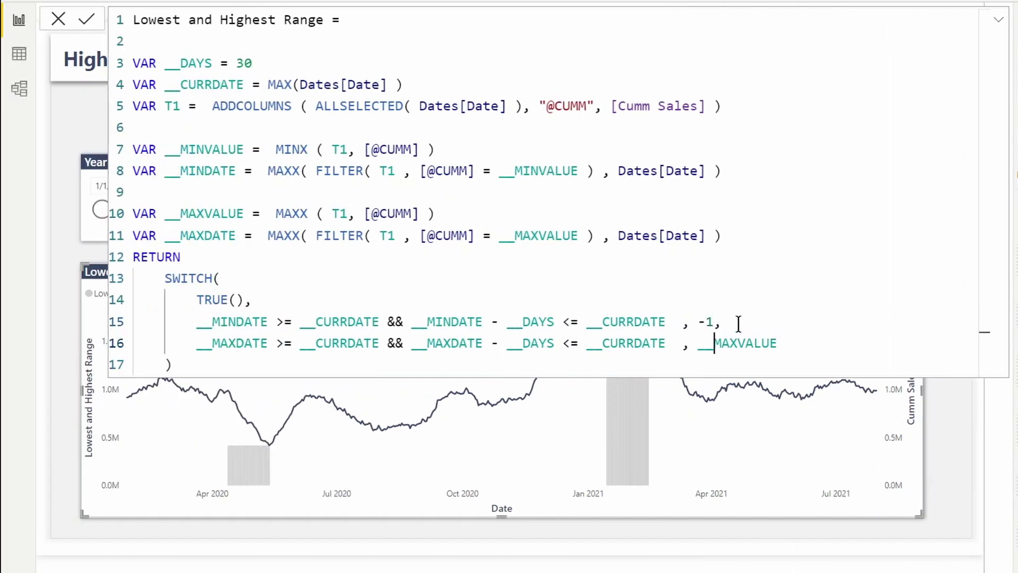
key("shift+End")
key("Delete")
type("1")
left_click(86, 19)
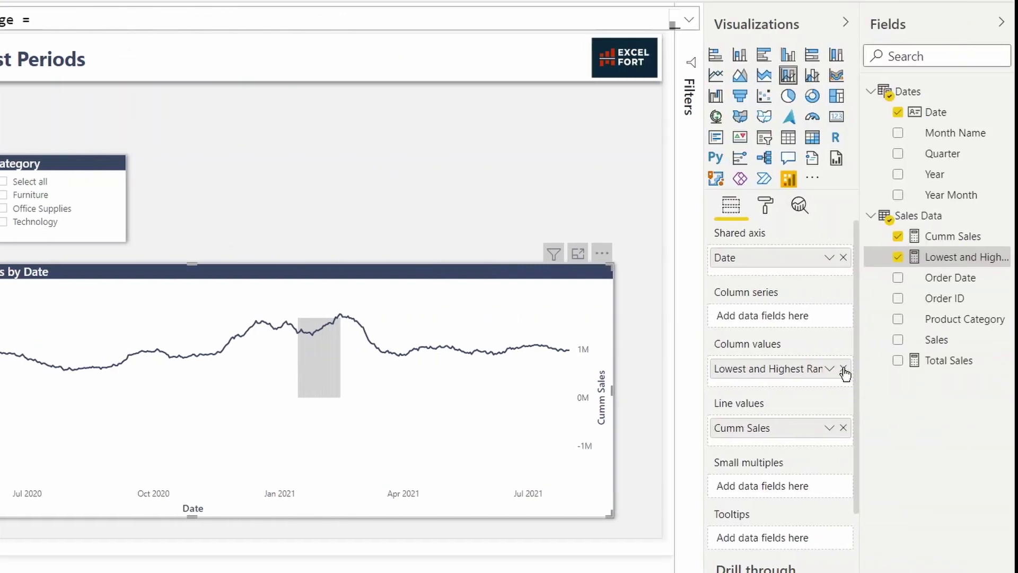
Step: Restore Total Sales as column values and switch the column colour to rule-based formatting
left_click(843, 369)
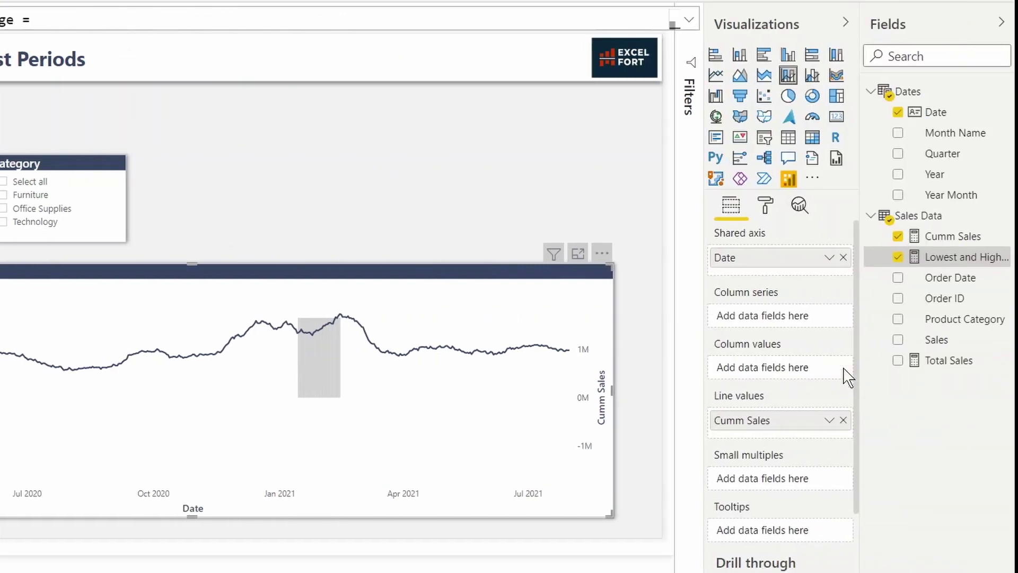
left_click(897, 361)
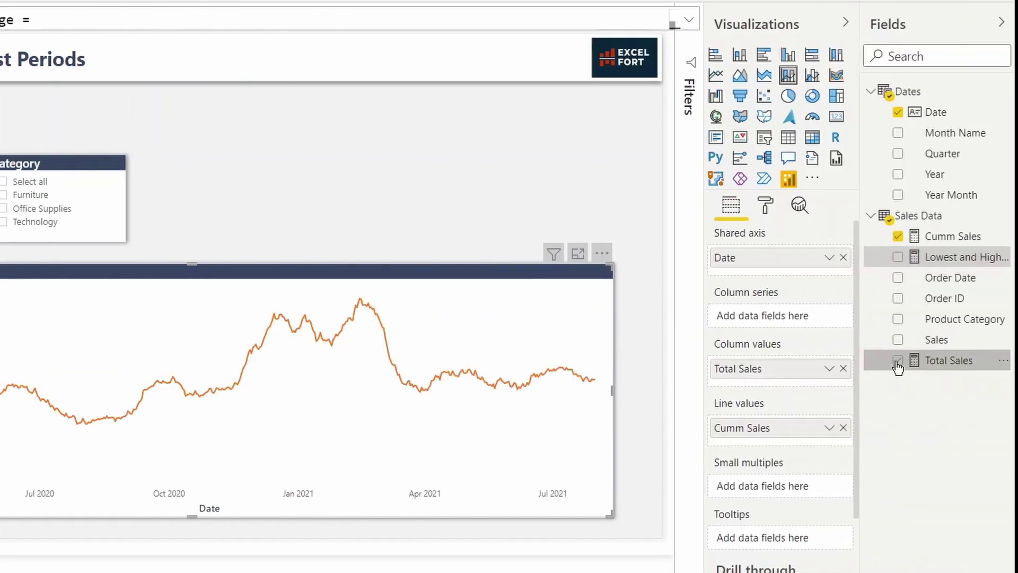
left_click(765, 207)
left_click(741, 430)
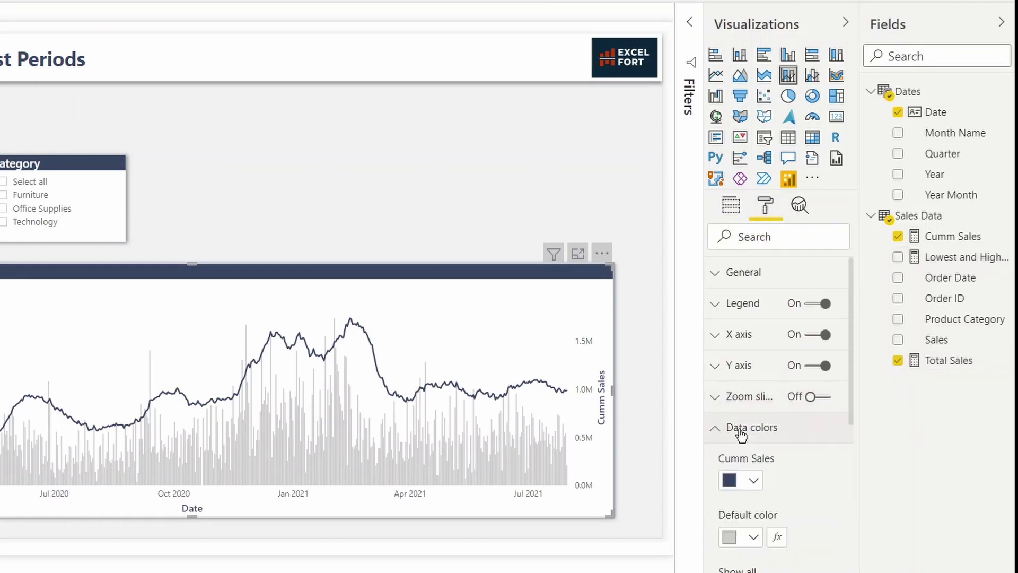
left_click(778, 541)
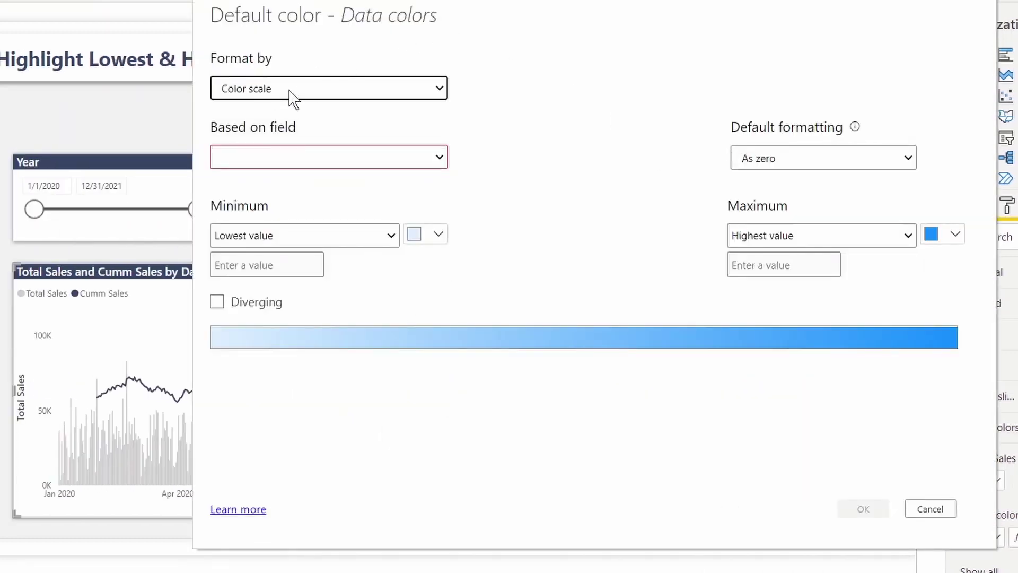
left_click(296, 88)
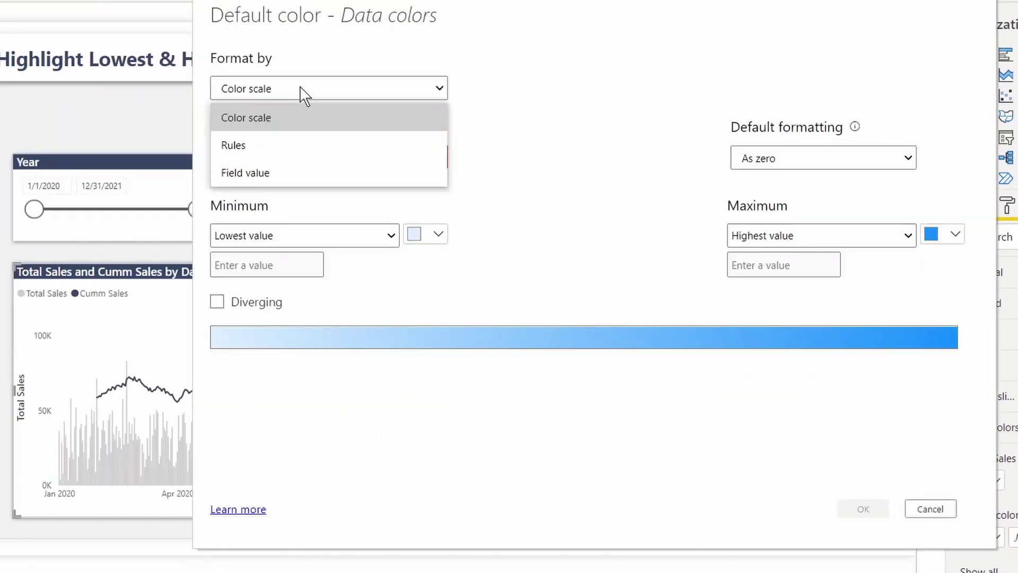
left_click(291, 148)
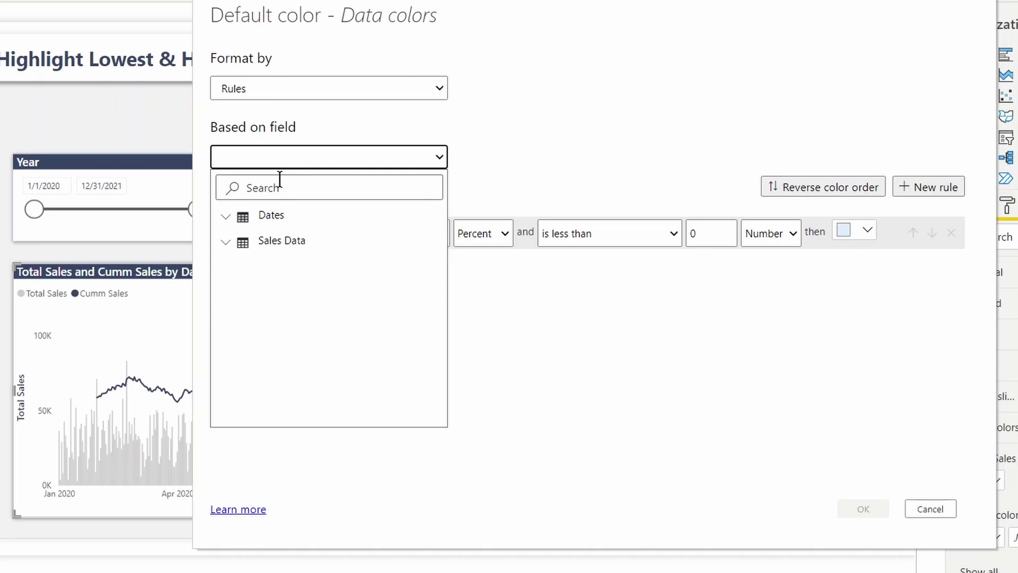
Step: Add a rule on Lowest and Highest Range colouring value -1 red
left_click(274, 185)
type("lowe")
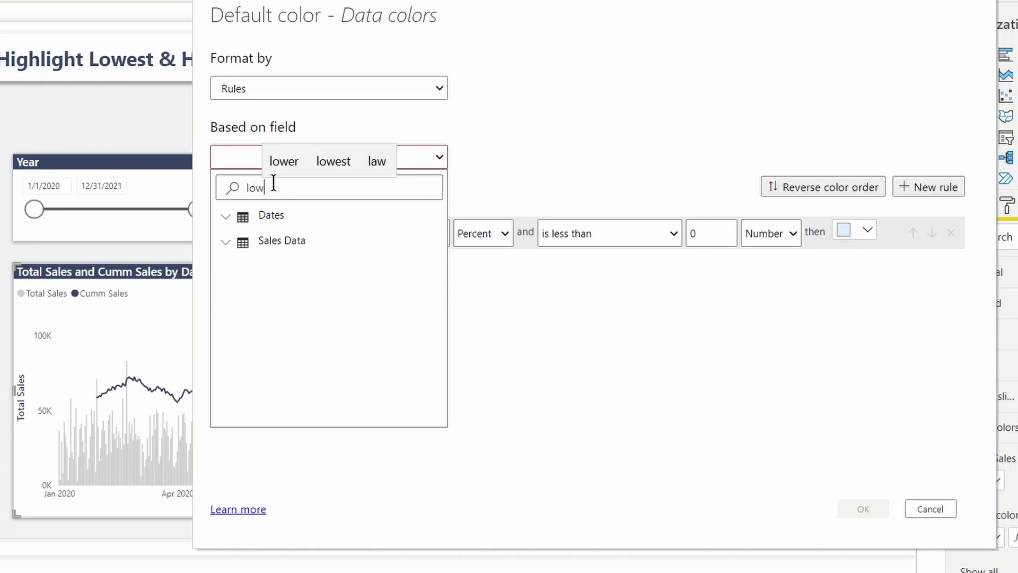
left_click(305, 242)
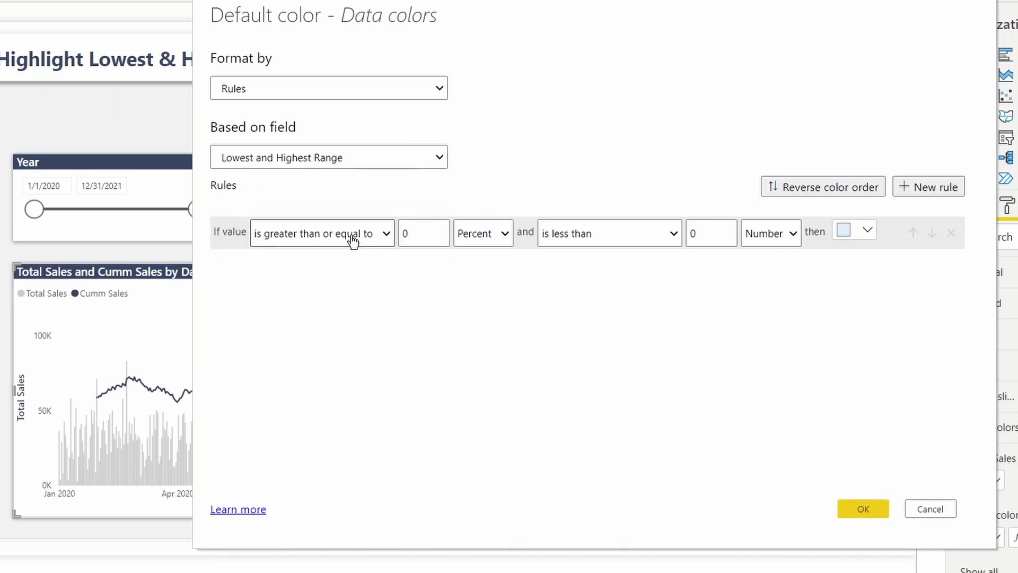
left_click(323, 232)
left_click(263, 320)
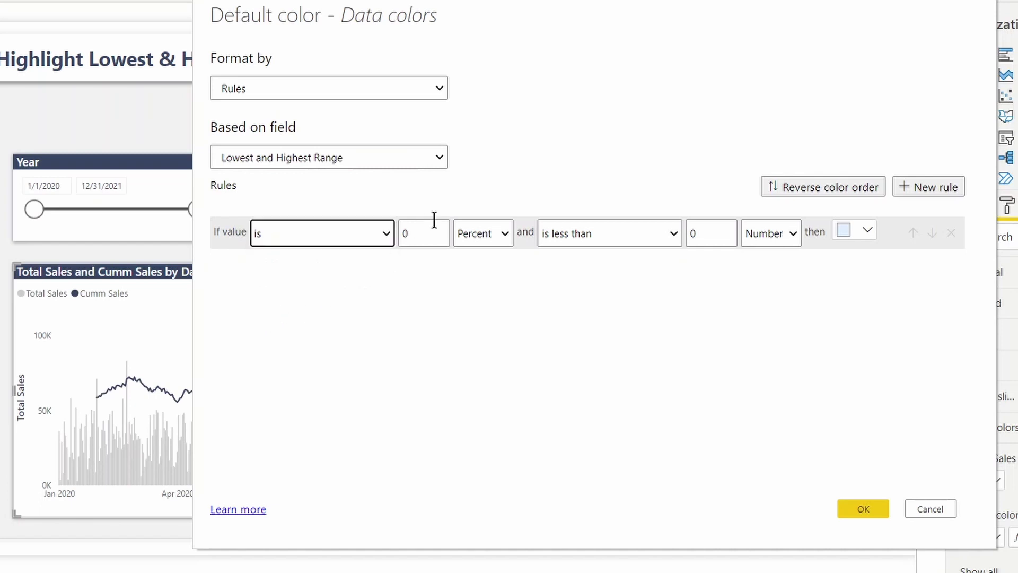
left_click(414, 232)
type("-1")
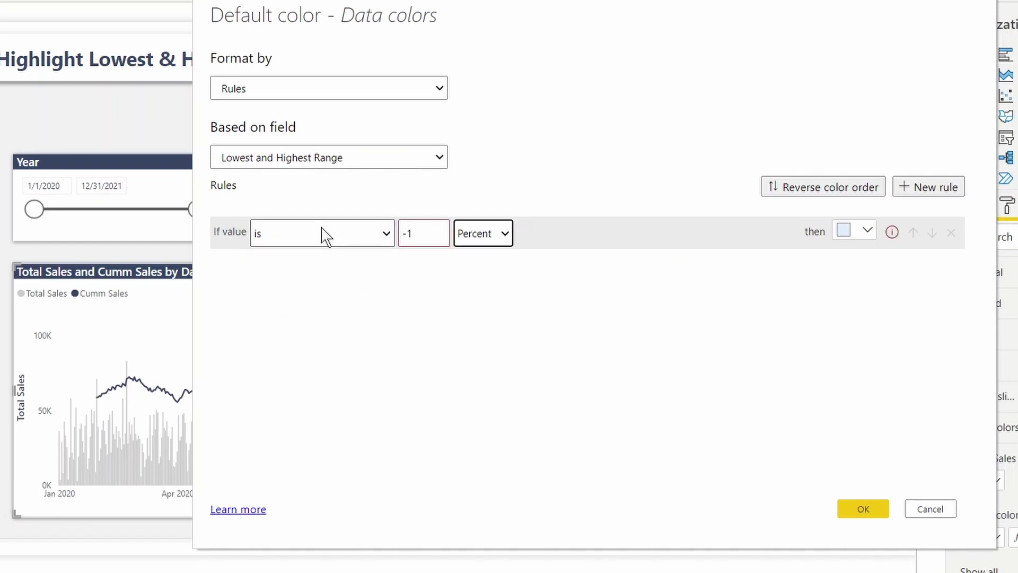
left_click(652, 195)
left_click(483, 234)
left_click(483, 291)
left_click(483, 263)
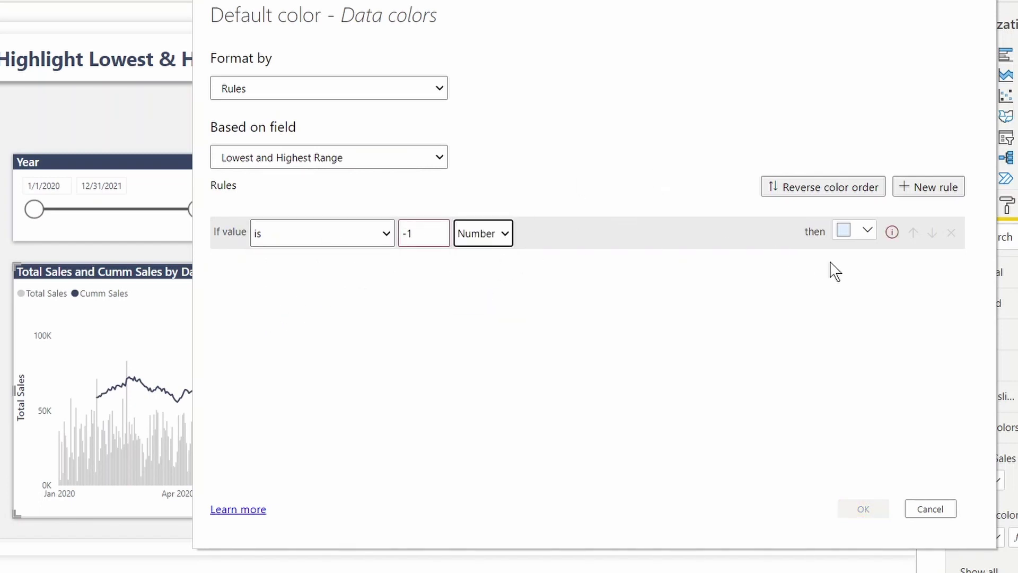
left_click(868, 232)
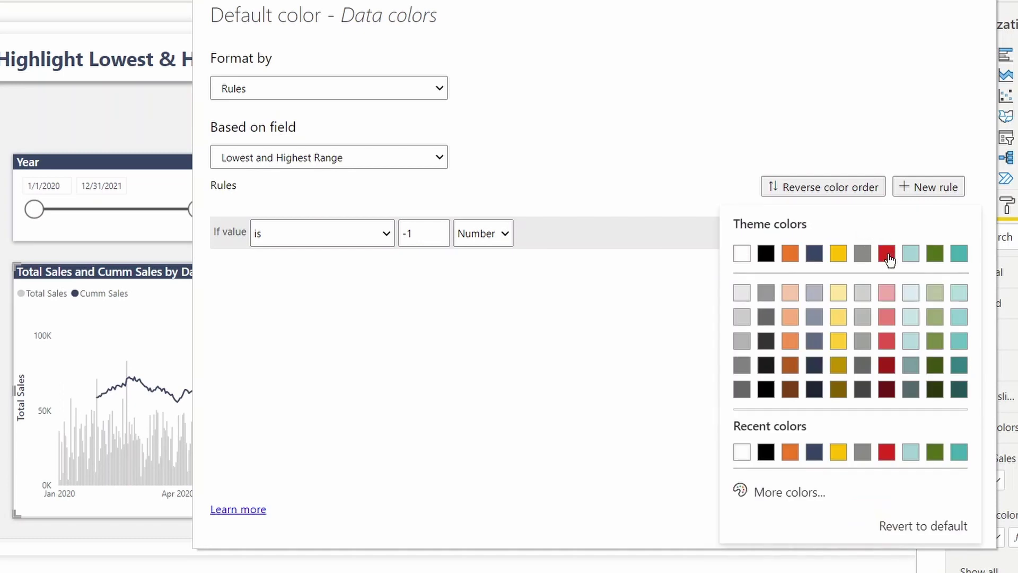
left_click(887, 253)
Step: Add a second rule colouring value 1 teal and apply the colour rules
left_click(928, 188)
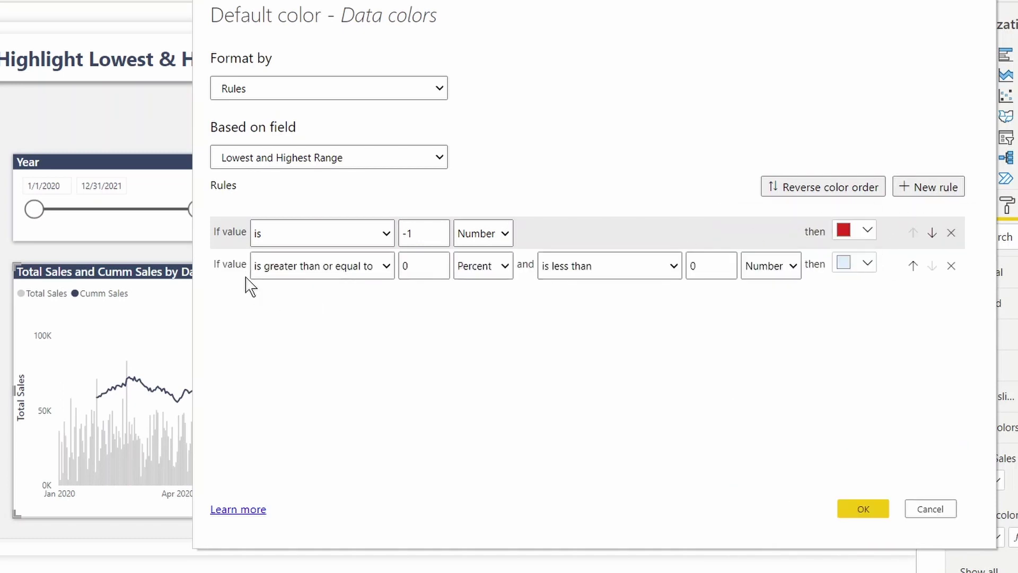
left_click(321, 265)
left_click(263, 350)
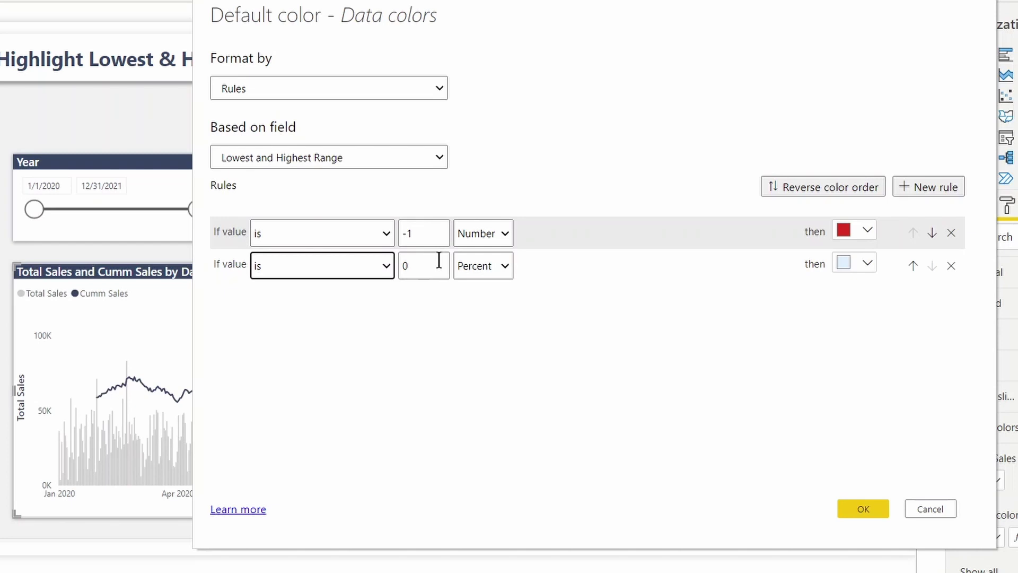
left_click(421, 265)
type("1")
left_click(483, 265)
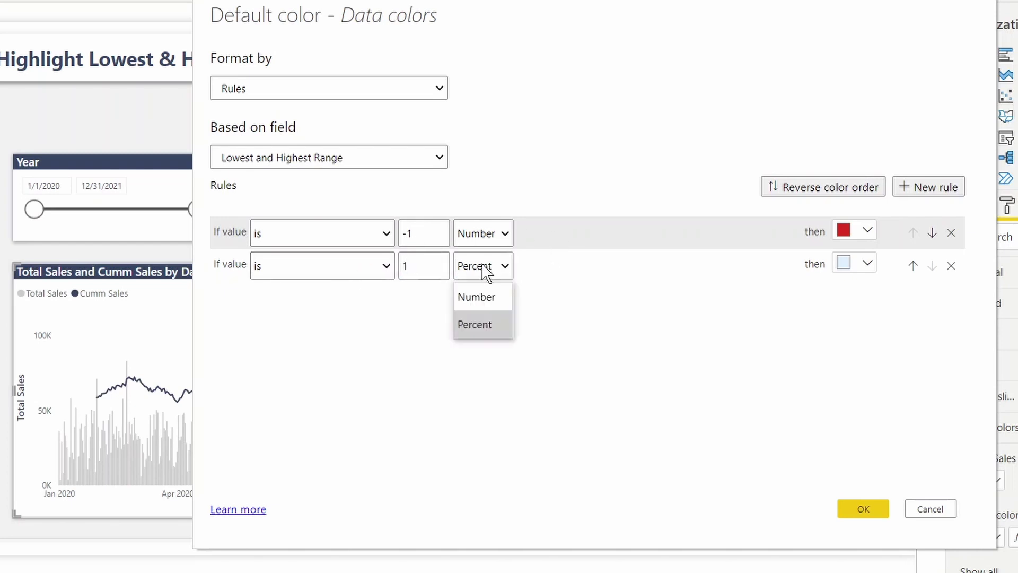
left_click(478, 297)
left_click(866, 265)
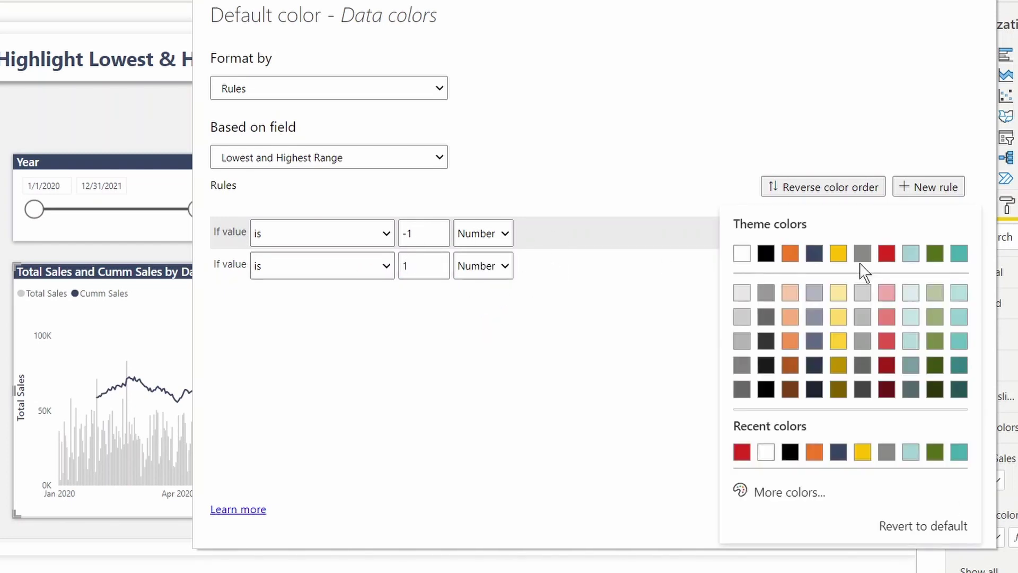
left_click(959, 452)
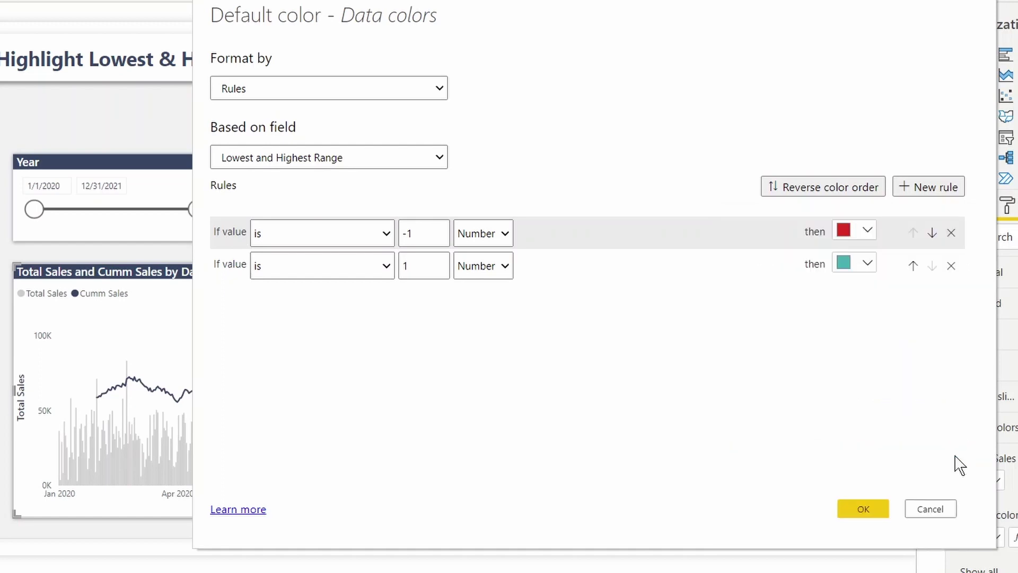
left_click(863, 510)
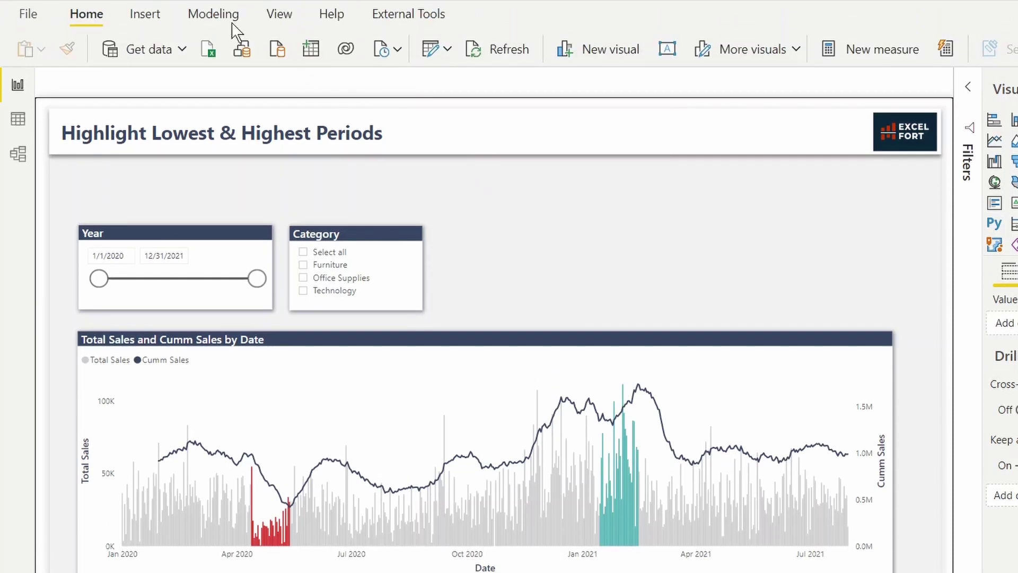
Step: Set up a Cumm Days Range what-if parameter: 1 to 90, increment 1, default 30
left_click(213, 14)
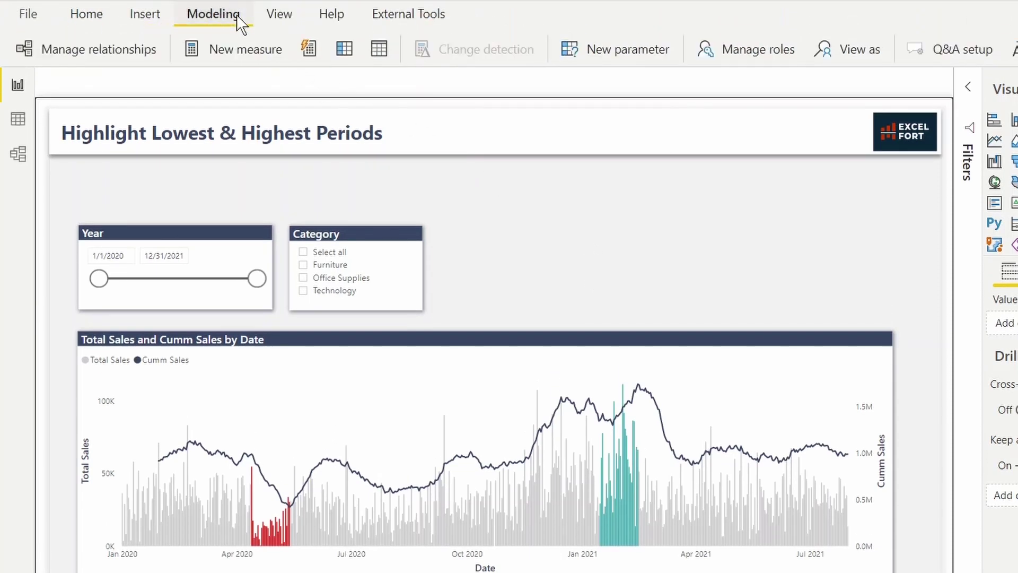
left_click(627, 49)
double_click(595, 230)
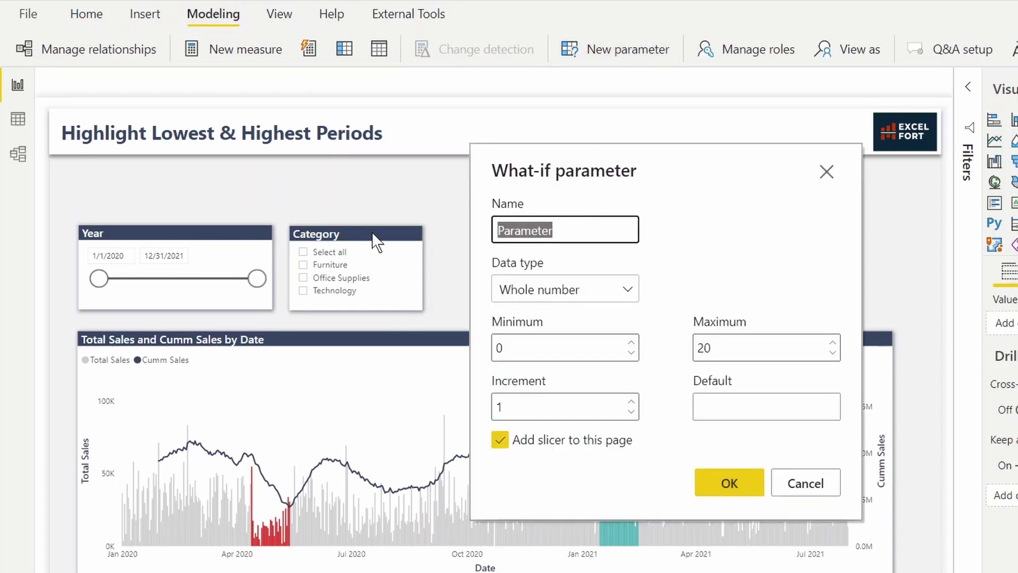
type("Cumm Days ")
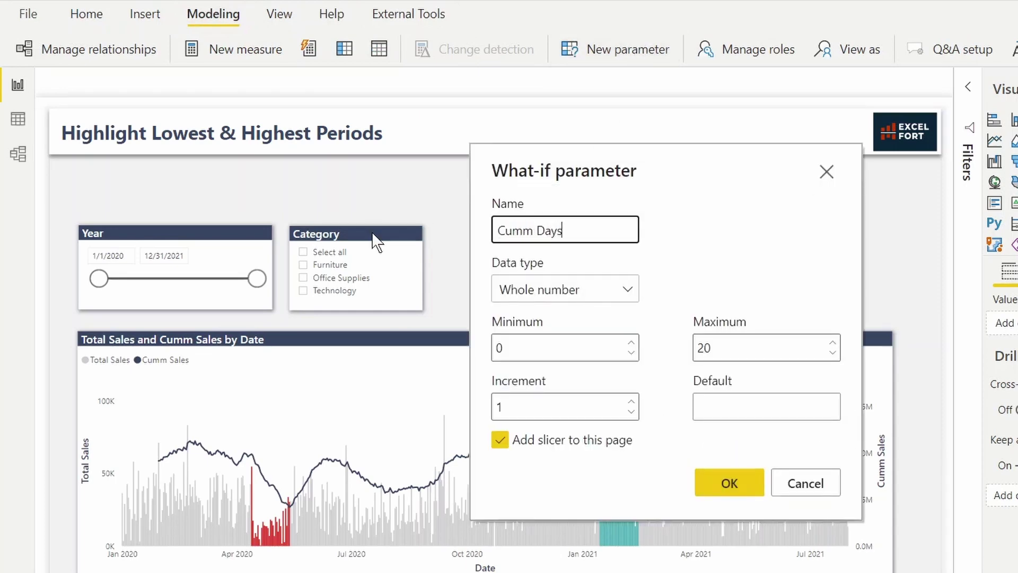
type("Range")
key("Tab")
key("Tab")
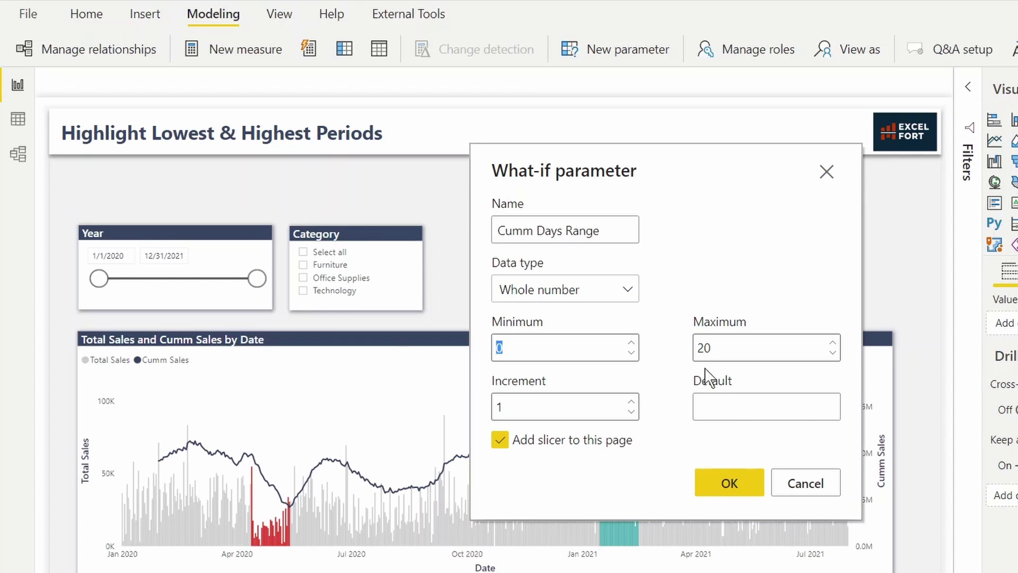
type("1")
key("Tab")
type("90")
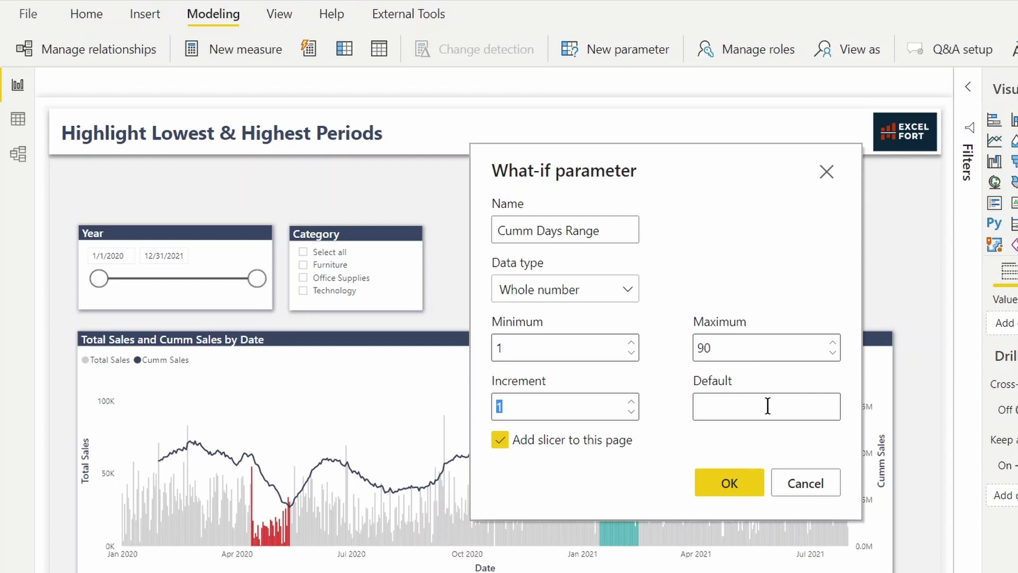
left_click(767, 406)
type("30")
key("Tab")
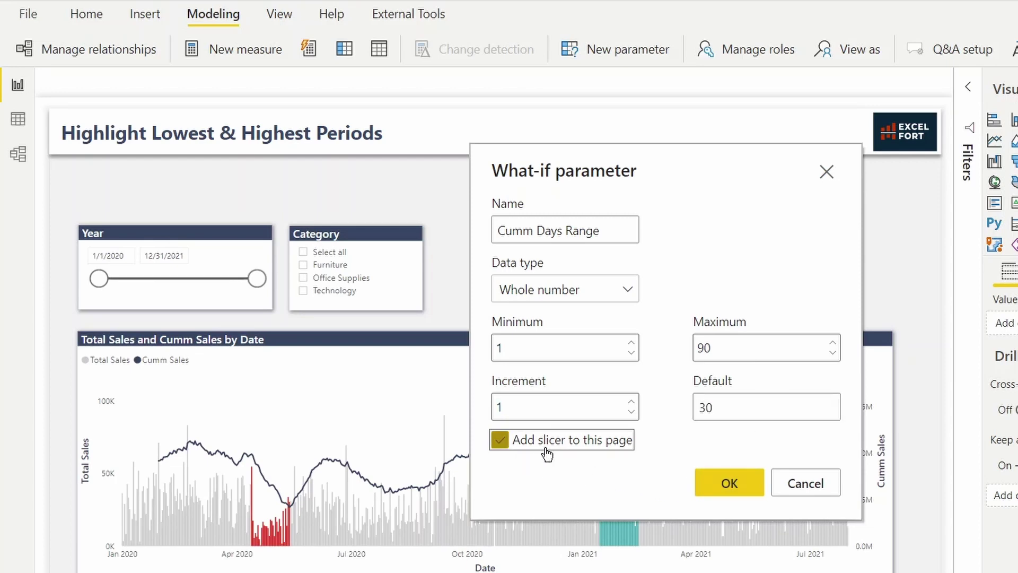
Step: Create the parameter's slicer beside Category and copy the Year slicer's formatting onto it
left_click(730, 483)
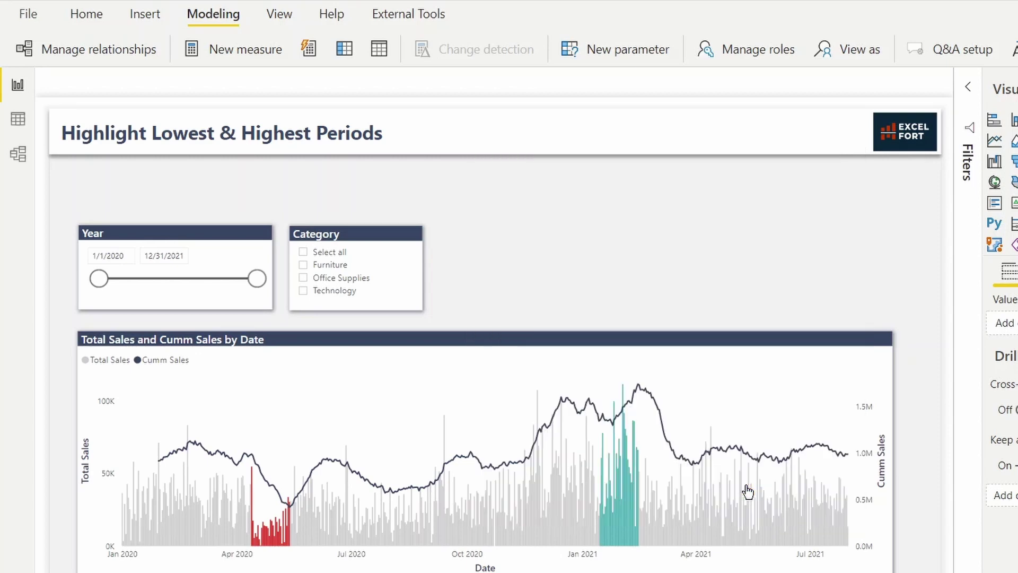
left_click_drag(664, 316, 664, 315)
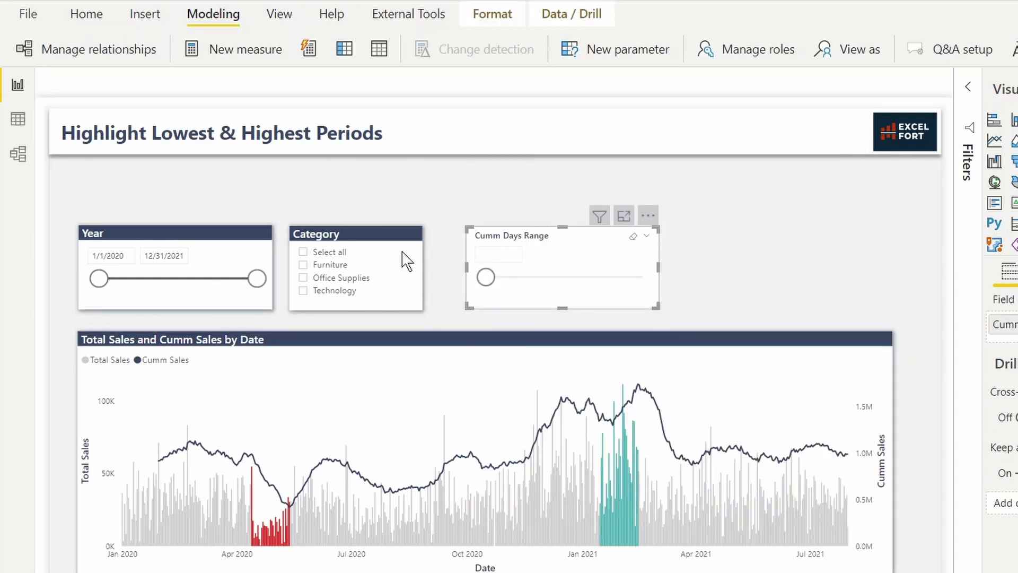
left_click(245, 302)
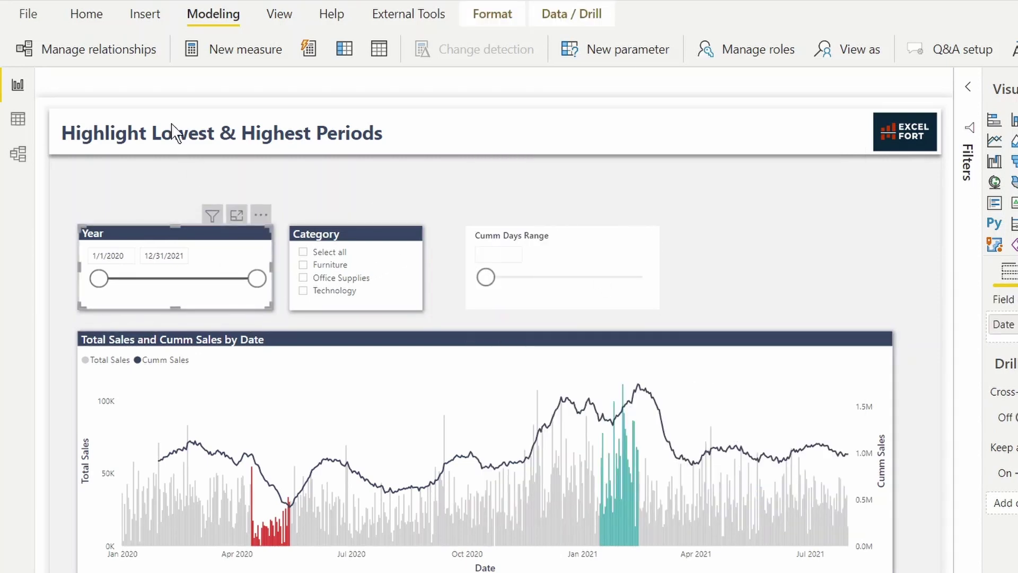
left_click(87, 13)
left_click(68, 49)
mouse_move(563, 267)
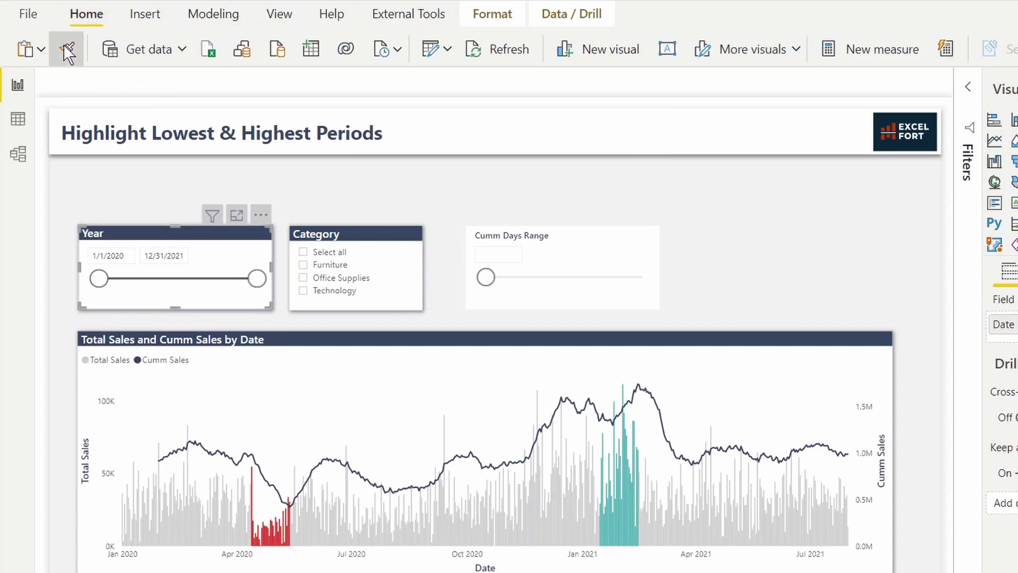
left_click(602, 303)
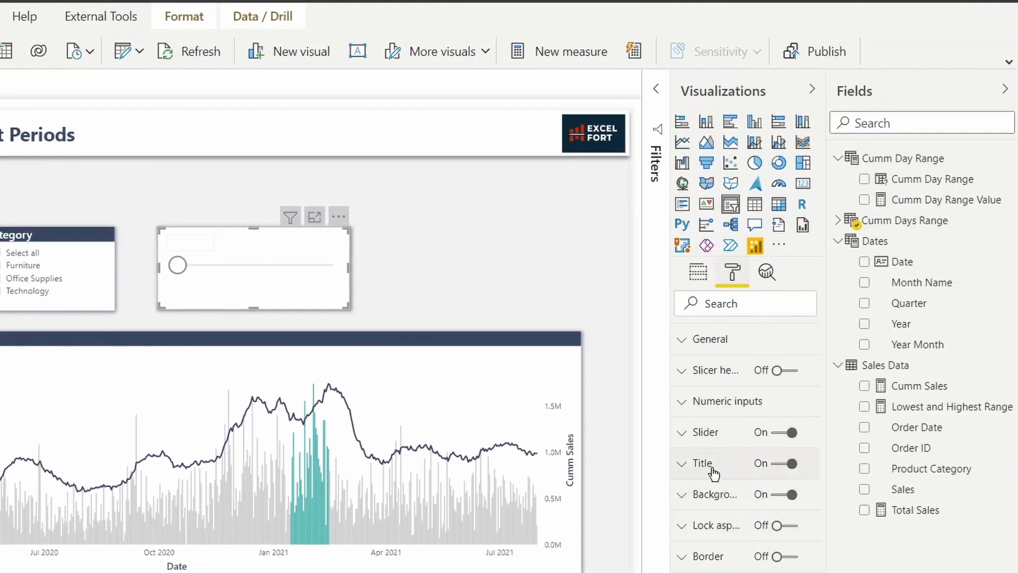
Step: Title the new slicer 'Cumm Days Range'
left_click(702, 463)
left_click(724, 515)
type("Cumm Days Rang")
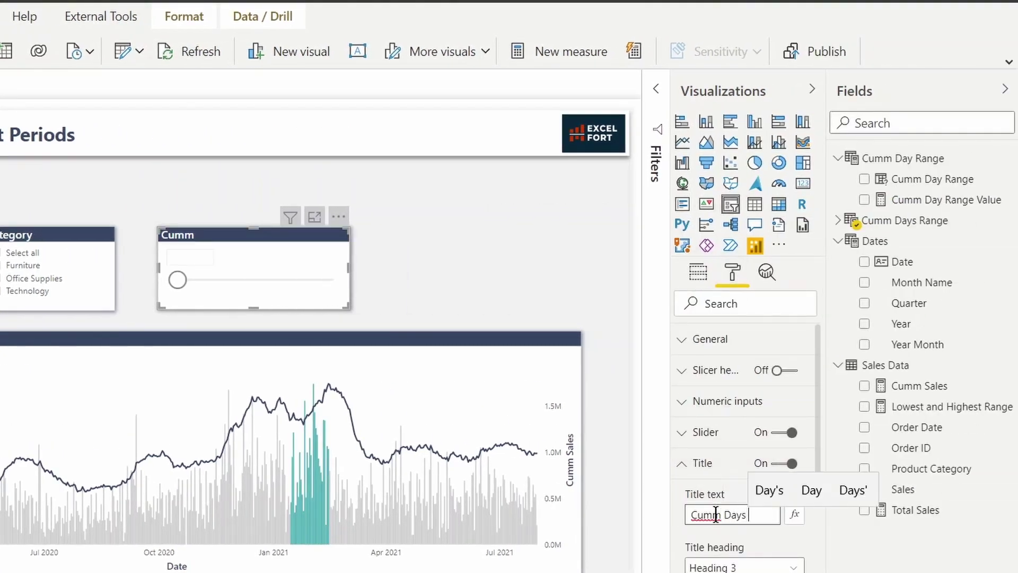
type("e")
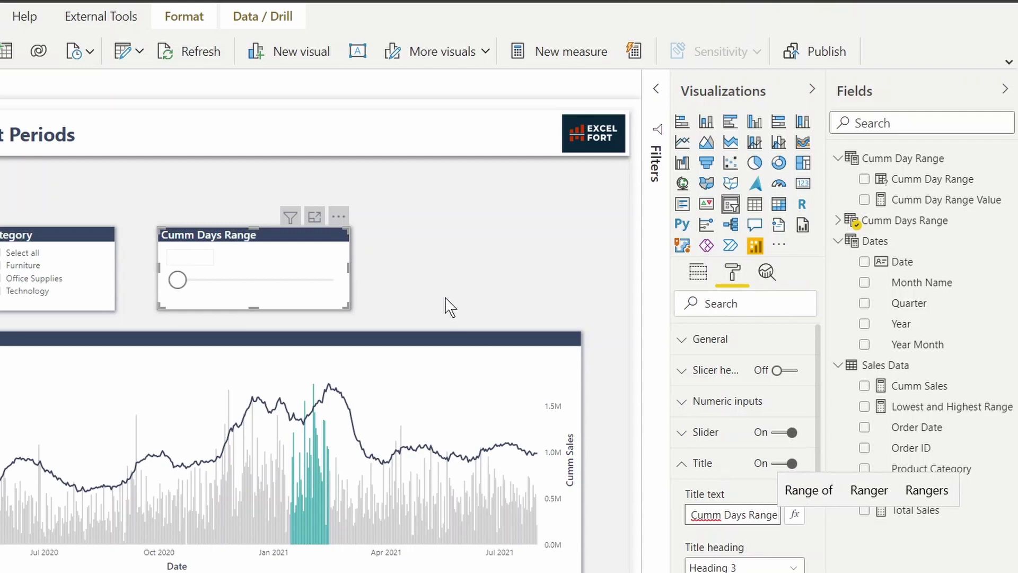
left_click(450, 307)
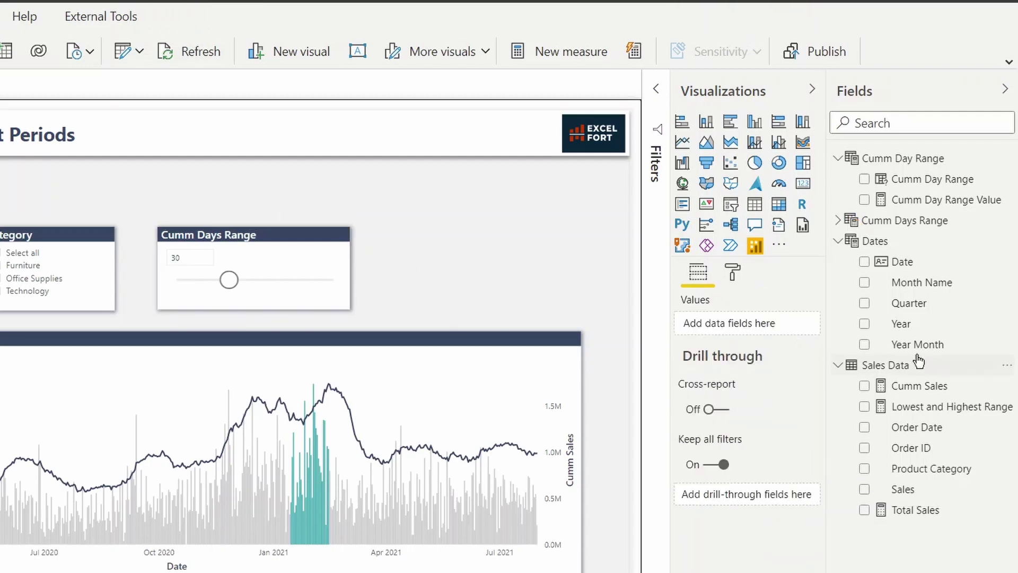
Step: Replace the fixed 30 in Cumm Sales' __DAYS variable with [Cumm Days Range Value]
mouse_move(911, 447)
left_click(908, 390)
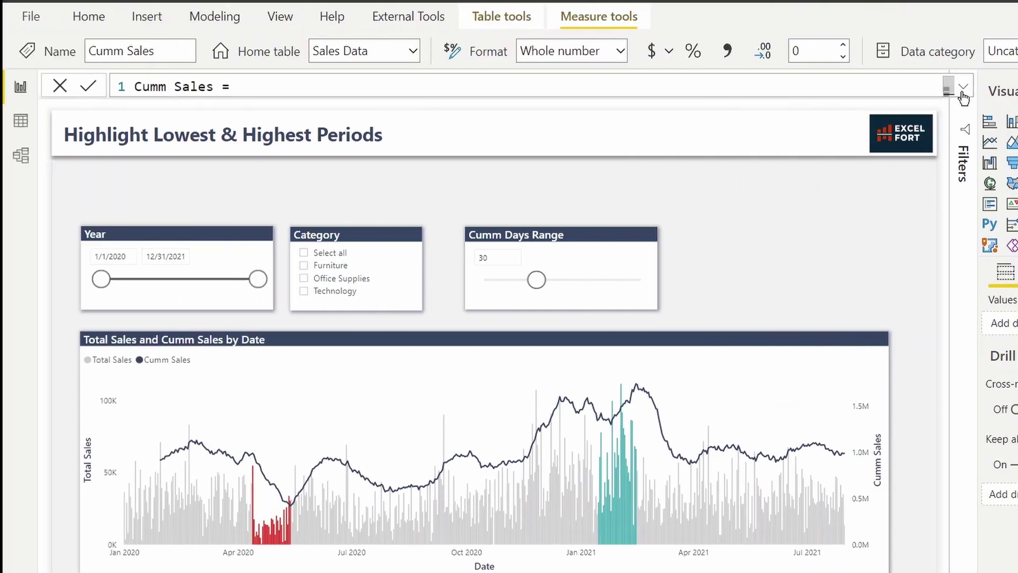
left_click(964, 88)
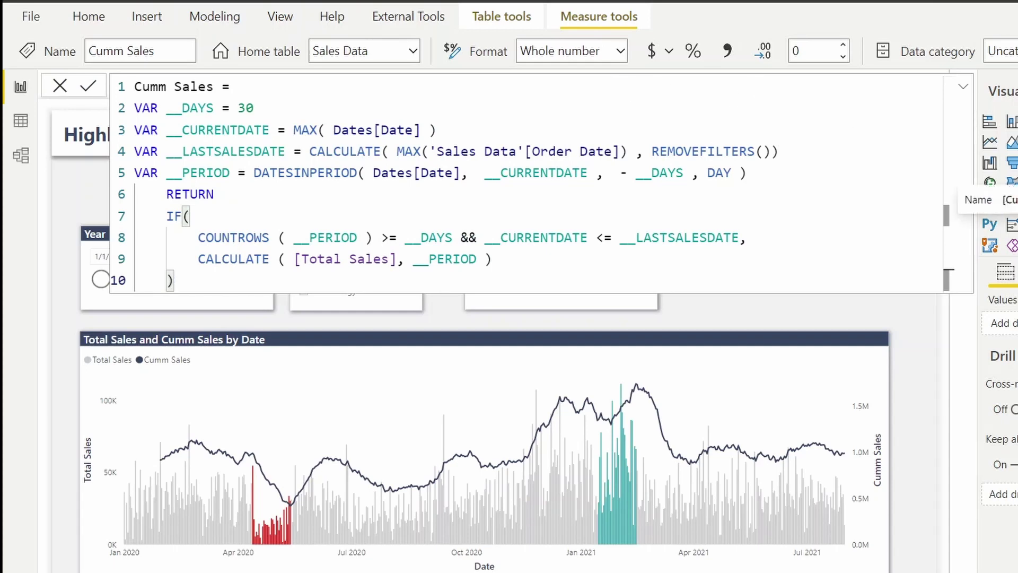
left_click(254, 109)
key("BackSpace")
key("BackSpace")
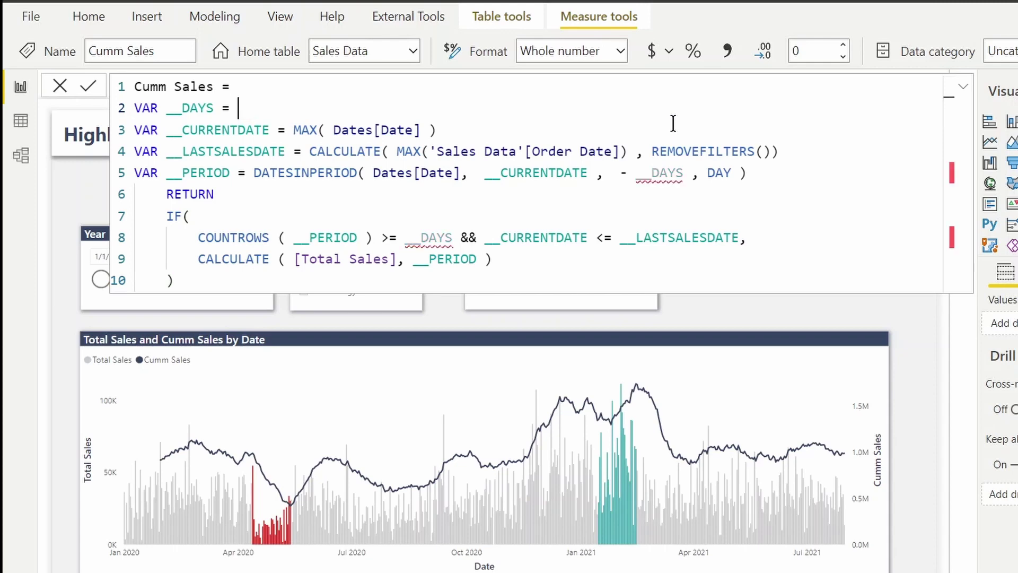
type("[")
key("Down")
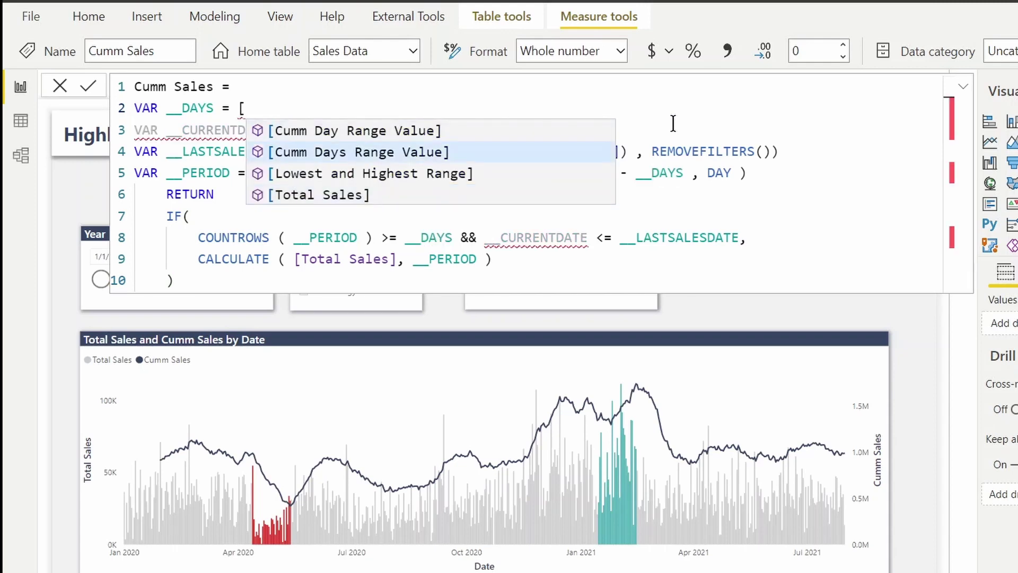
key("Tab")
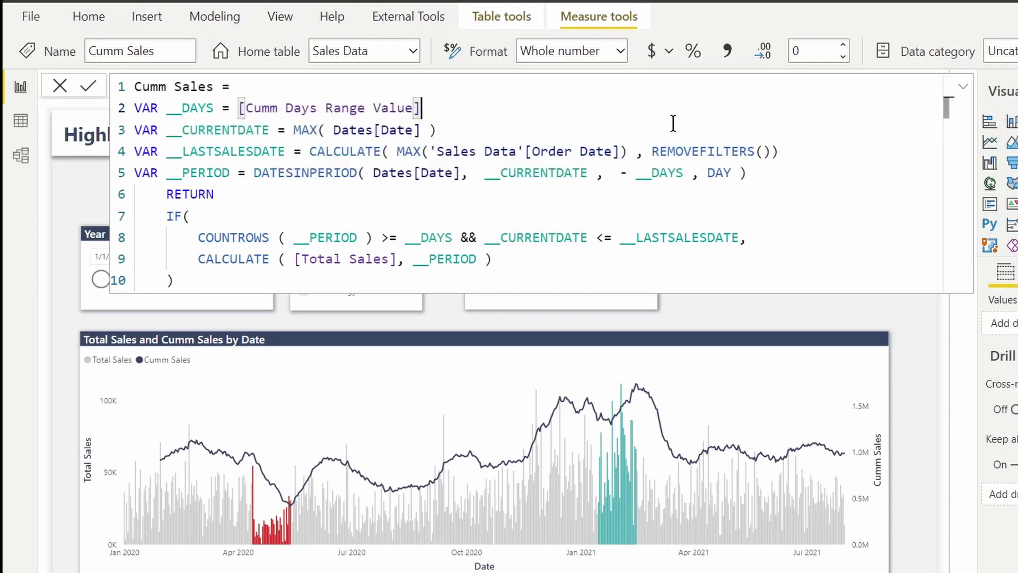
key("Down")
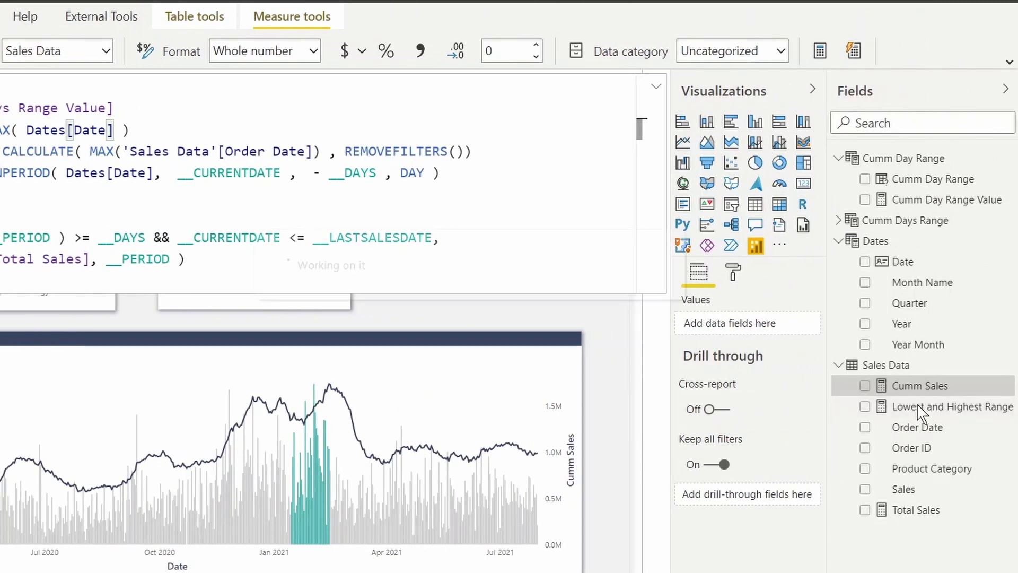
Step: Swap 30 for [Cumm Days Range Value] in Lowest and Highest Range's __DAYS and commit
left_click(920, 407)
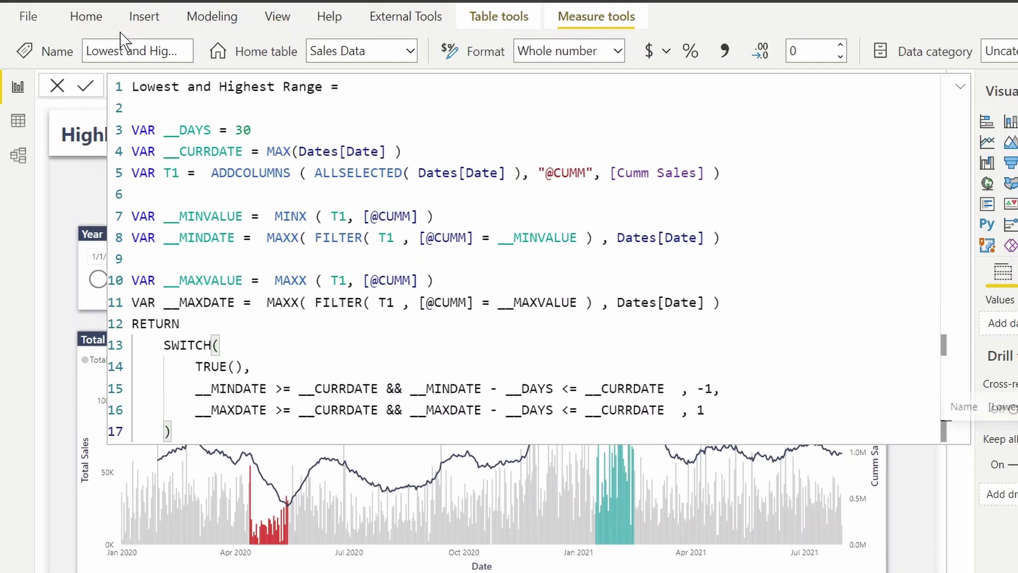
key("BackSpace")
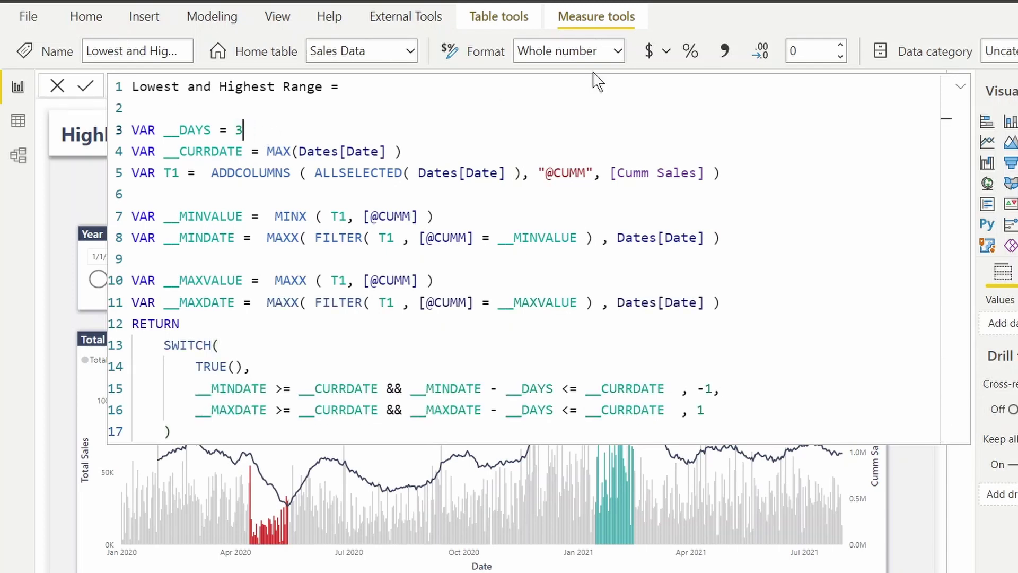
key("BackSpace")
type("[cu")
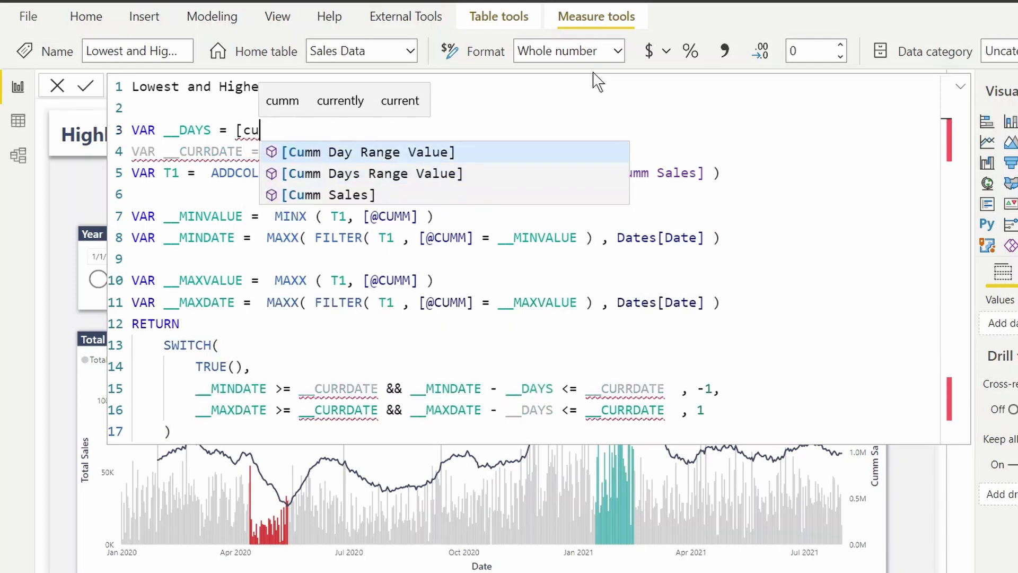
type("mm")
key("Down")
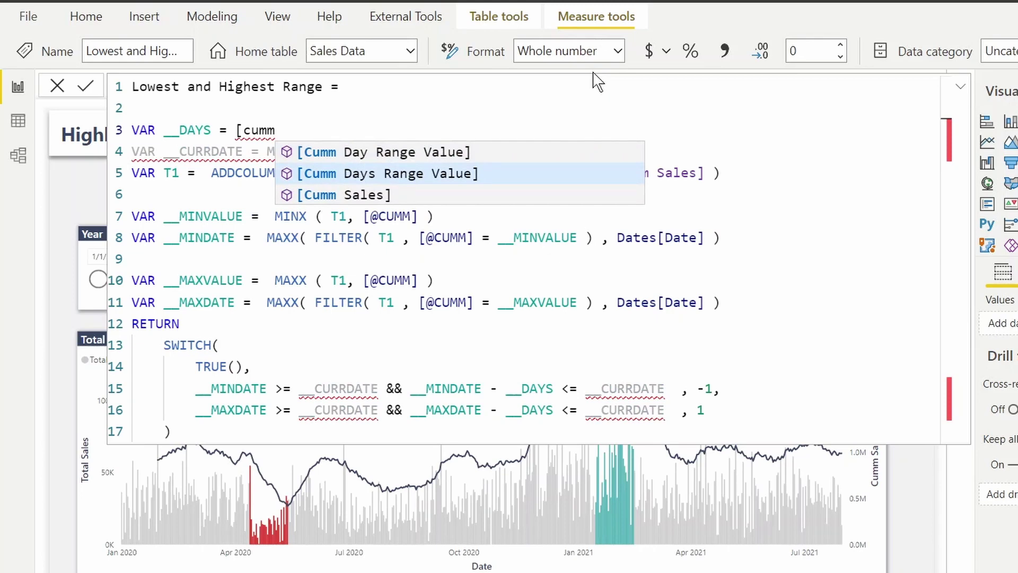
key("Tab")
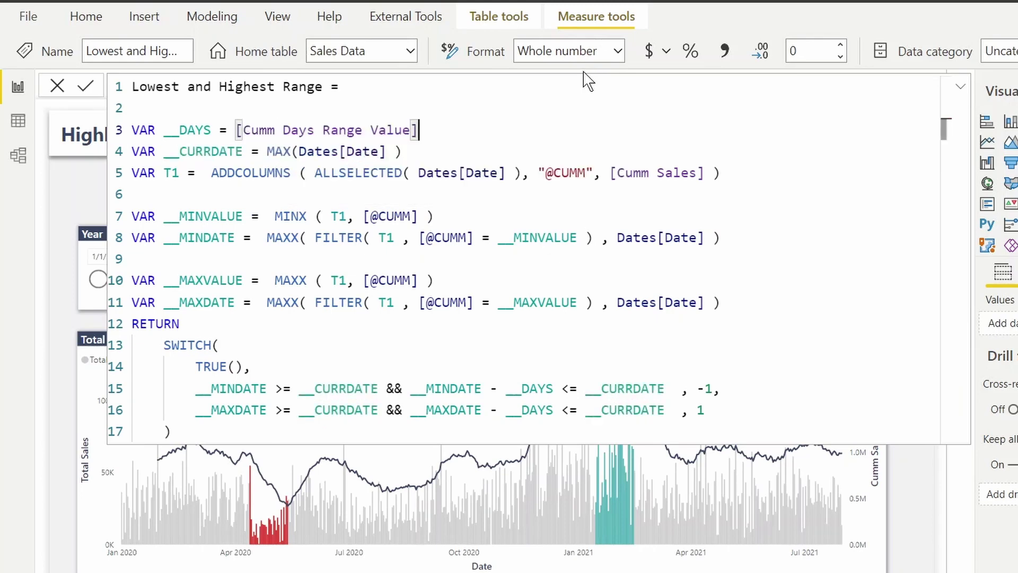
left_click(85, 87)
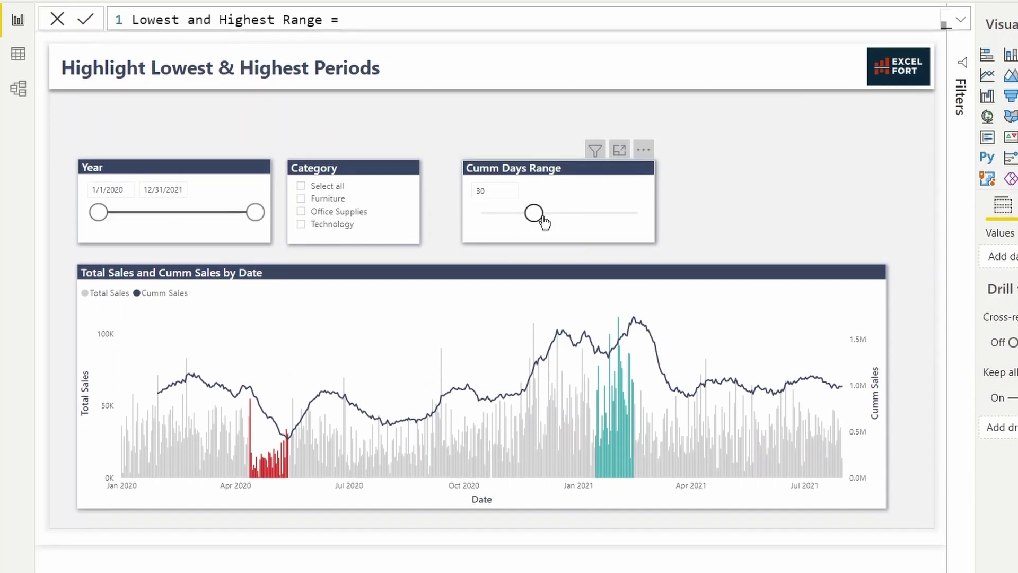
Step: Drag the Cumm Days Range slider from 30 to 56 to widen the highlighted periods
left_click_drag(535, 215, 563, 217)
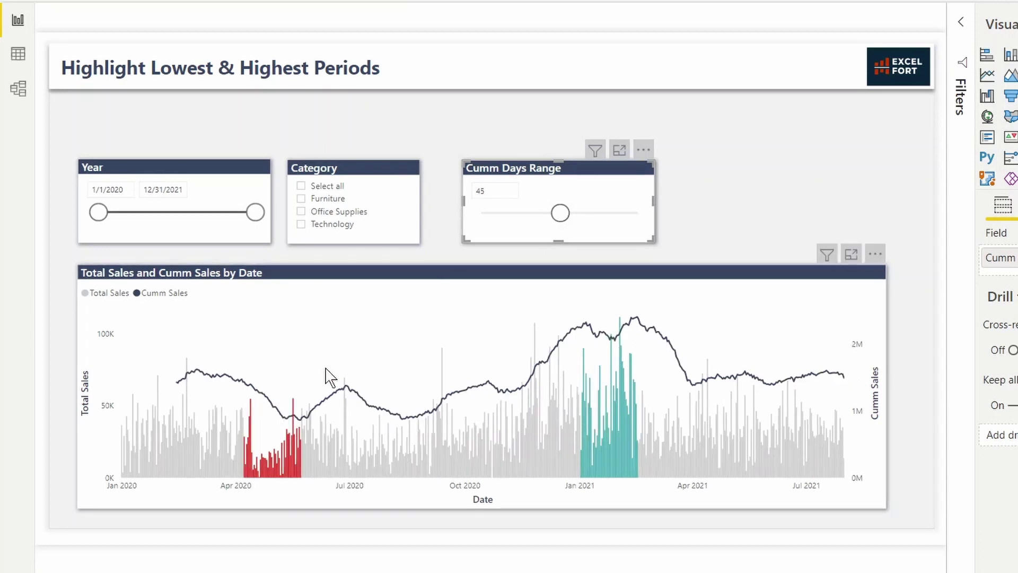
left_click_drag(562, 217, 581, 219)
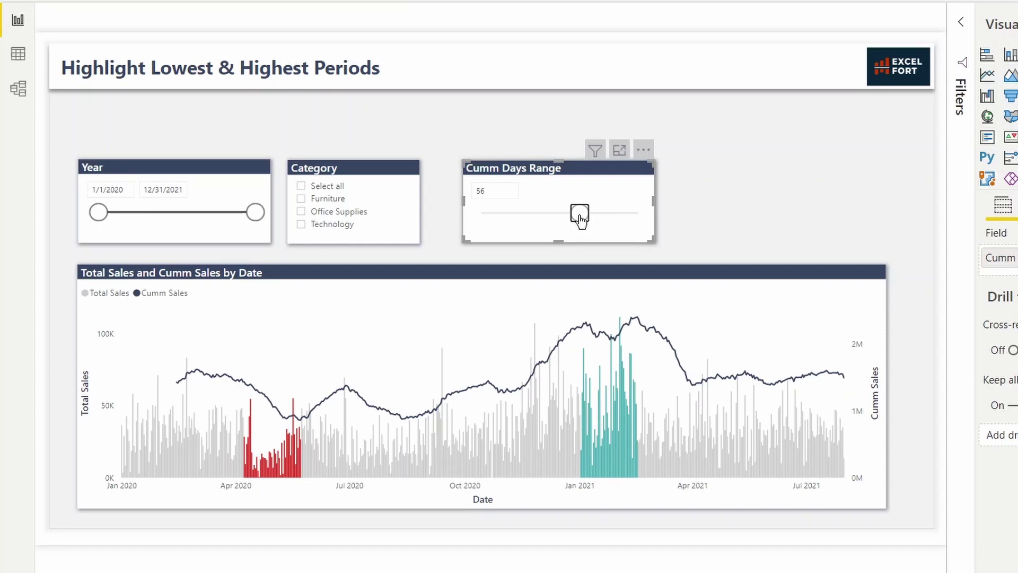